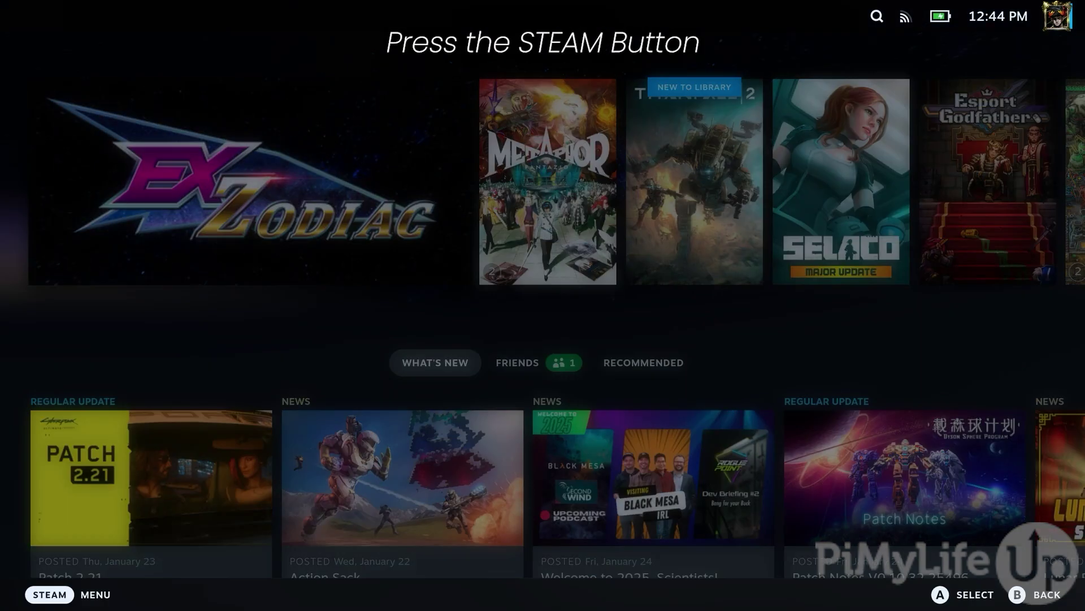
Step: Open the Steam Deck's power options from gaming mode
{"action": "key", "text": "super"}
{"action": "key", "text": "Down"}
{"action": "key", "text": "Down"}
{"action": "key", "text": "Down"}
{"action": "key", "text": "Down"}
{"action": "key", "text": "Down"}
{"action": "key", "text": "Down"}
{"action": "key", "text": "Down"}
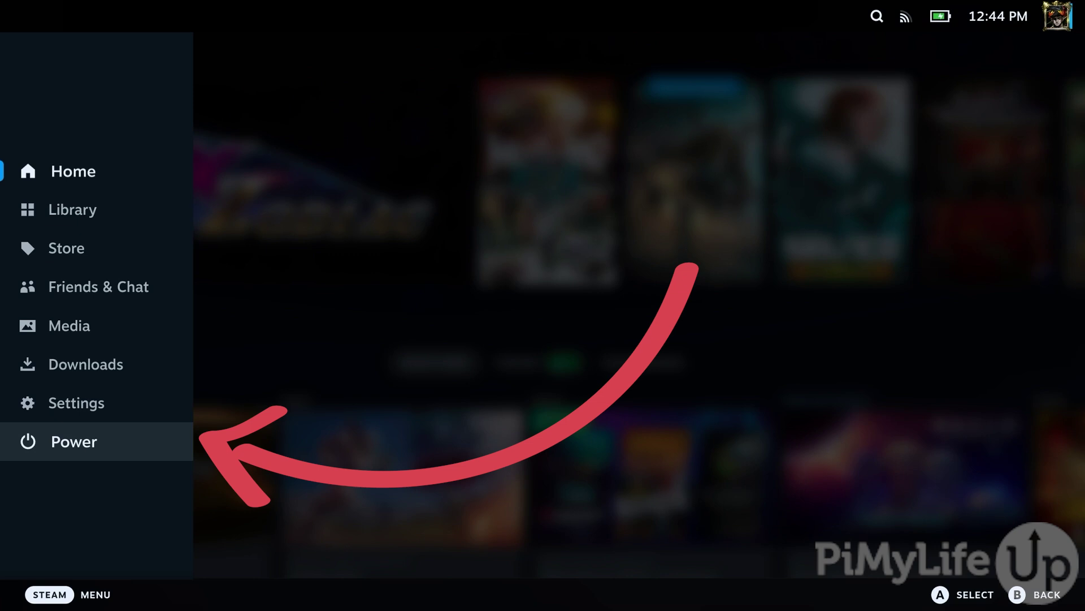
{"action": "key", "text": "Return"}
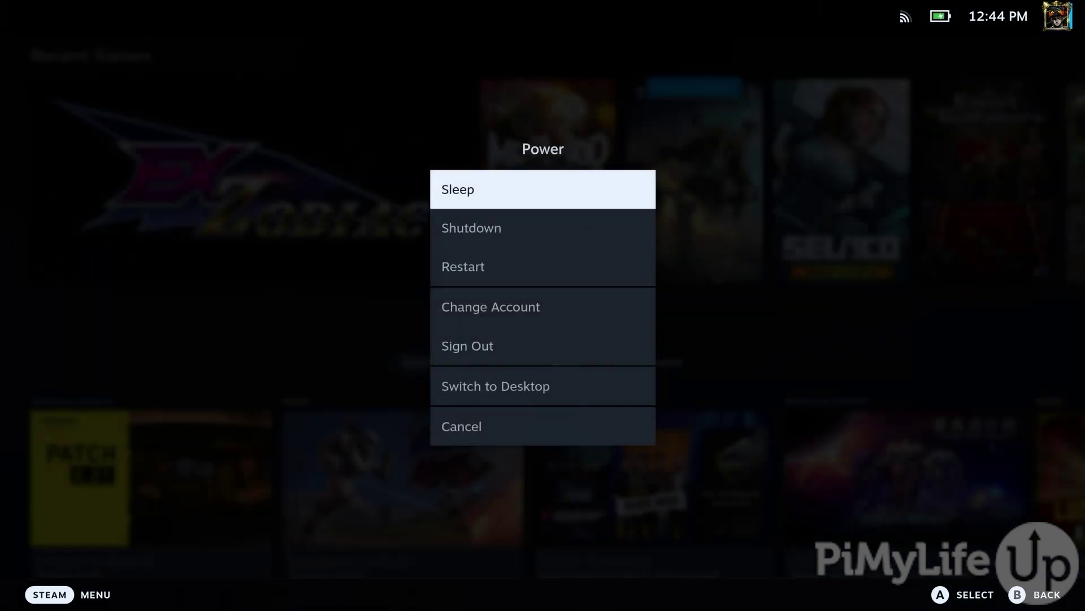
Step: Switch the Steam Deck from gaming mode to the desktop
{"action": "key", "text": "Down"}
{"action": "key", "text": "Down"}
{"action": "key", "text": "Down"}
{"action": "key", "text": "Down"}
{"action": "key", "text": "Down"}
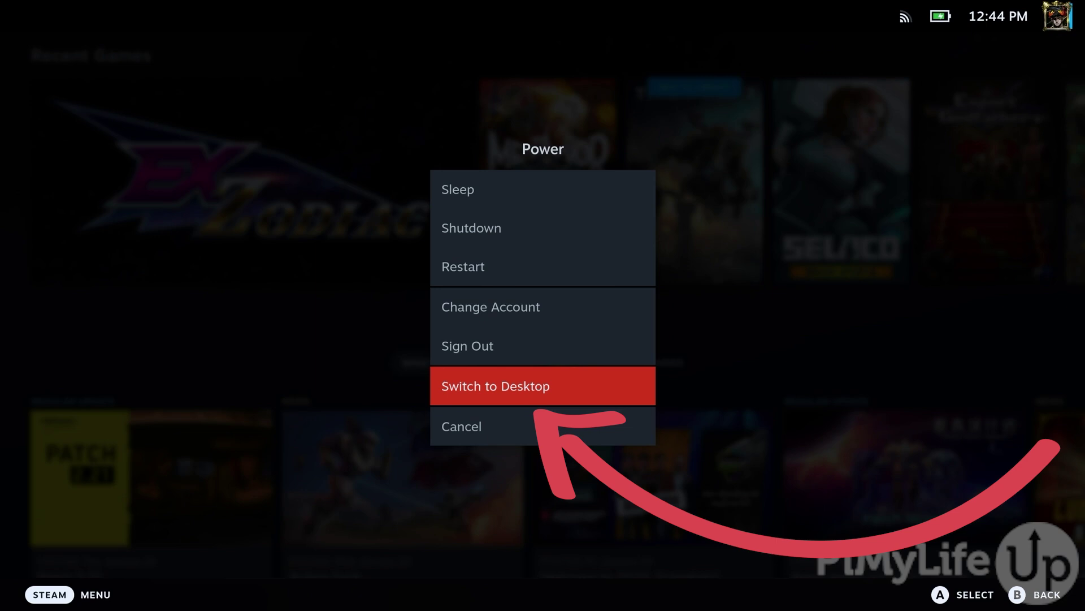
{"action": "key", "text": "Return"}
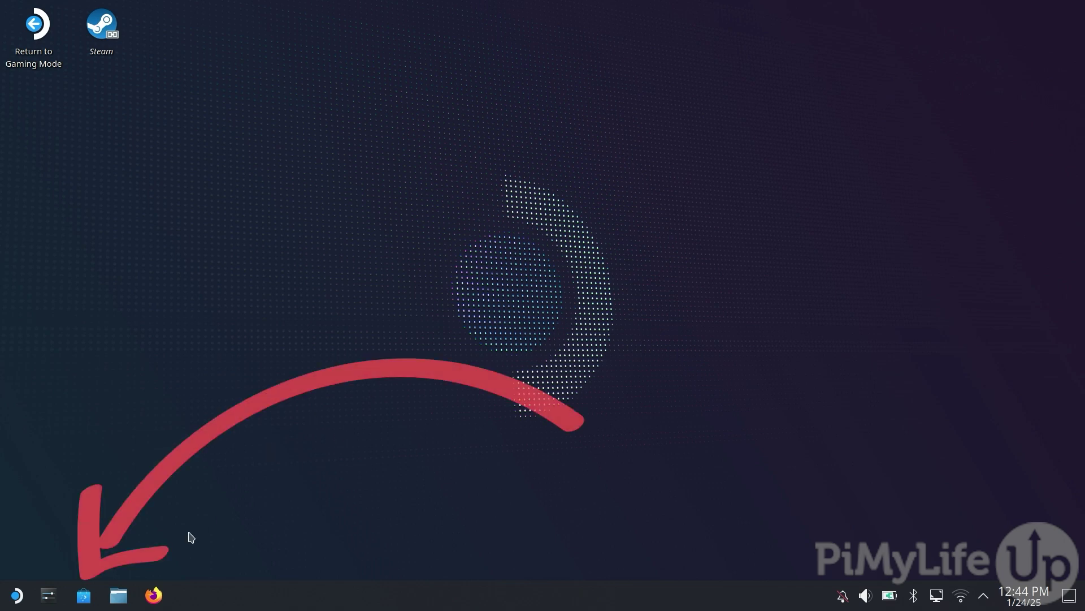
Step: Open the Discover software store and search it for "chiaki"
{"action": "left_click", "coordinate": [85, 605]}
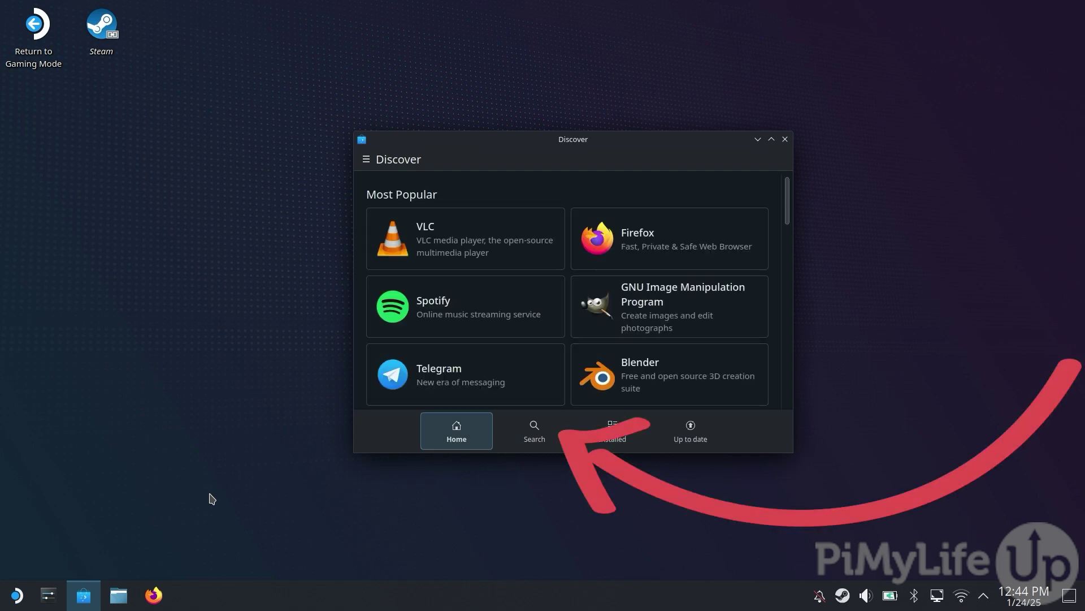
{"action": "left_click", "coordinate": [533, 439]}
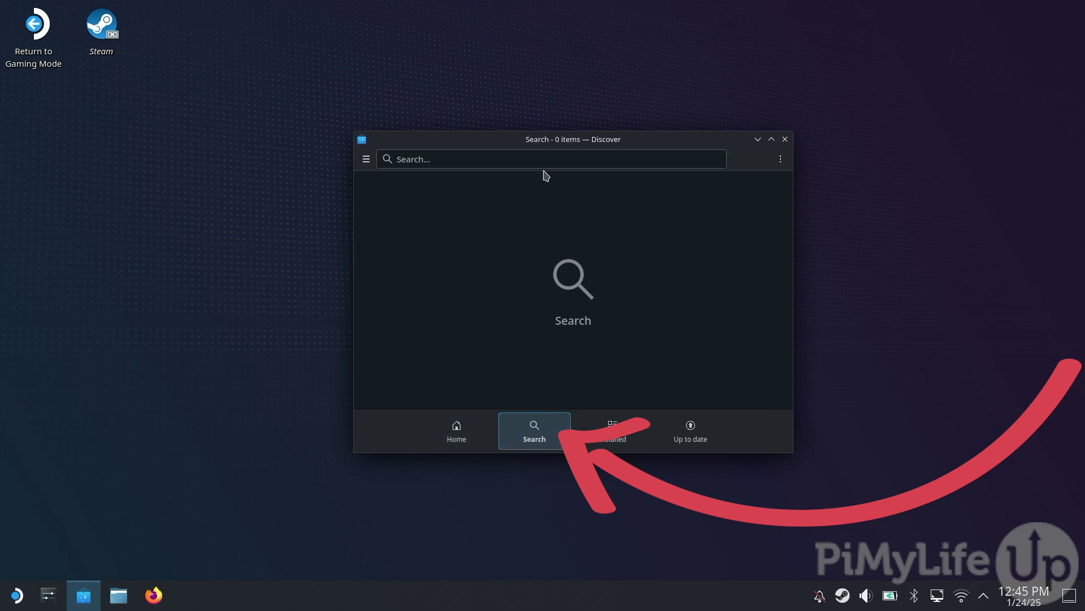
{"action": "left_click", "coordinate": [559, 159]}
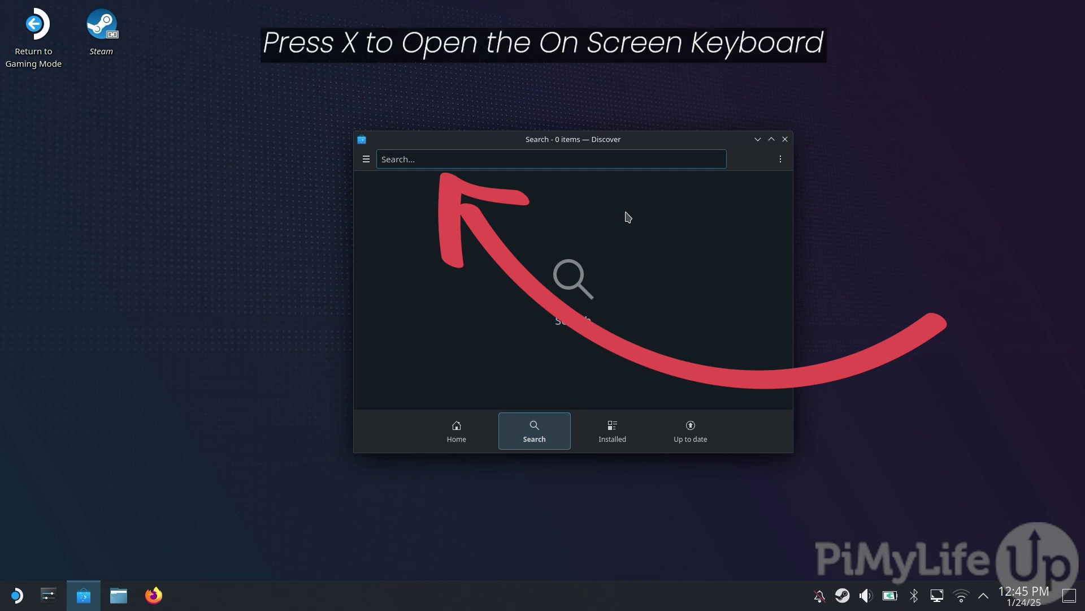
{"action": "key", "text": "x"}
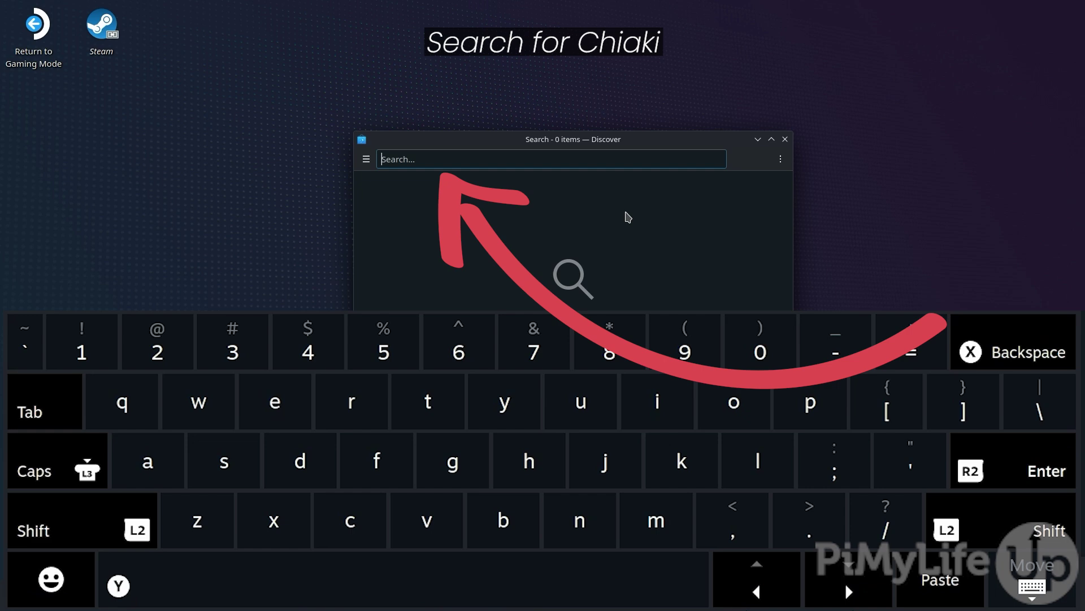
{"action": "type", "text": "chiaki"}
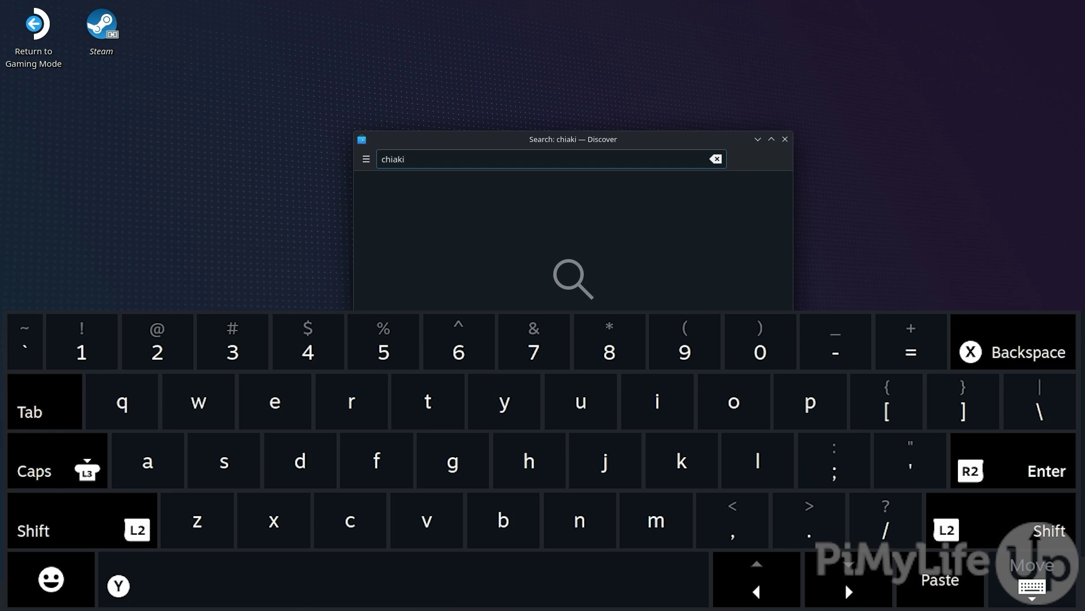
{"action": "key", "text": "Escape"}
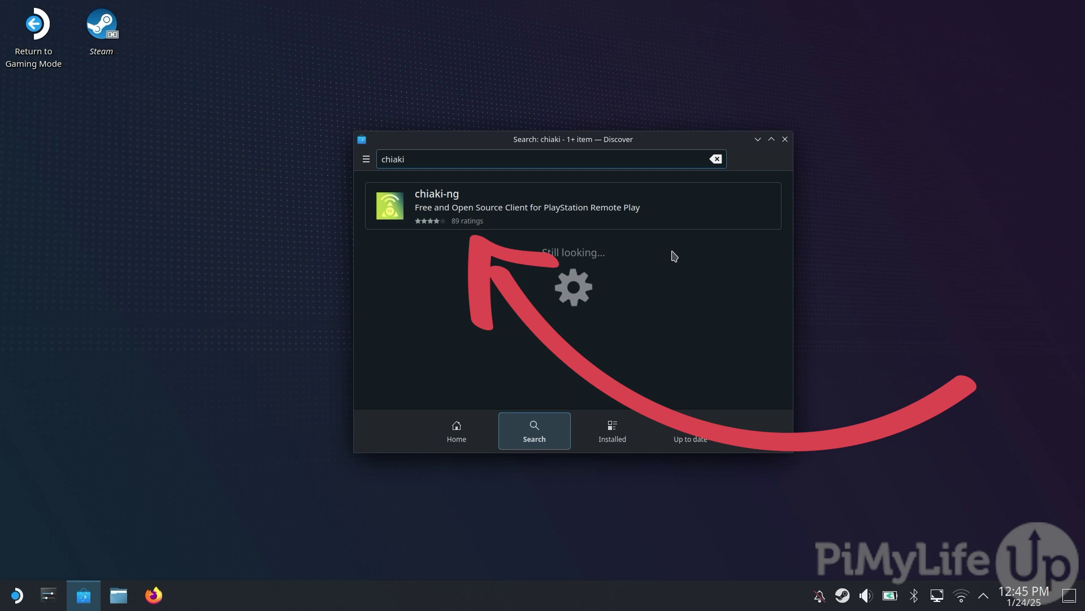
Step: Install chiaki-ng from the search results and launch it
{"action": "left_click", "coordinate": [690, 197]}
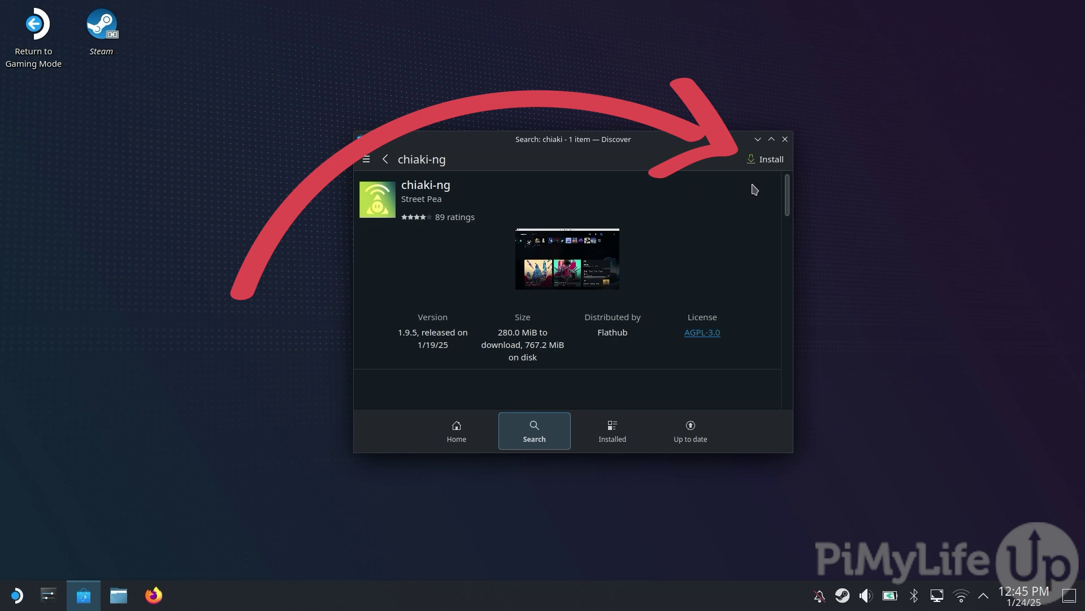
{"action": "left_click", "coordinate": [767, 159]}
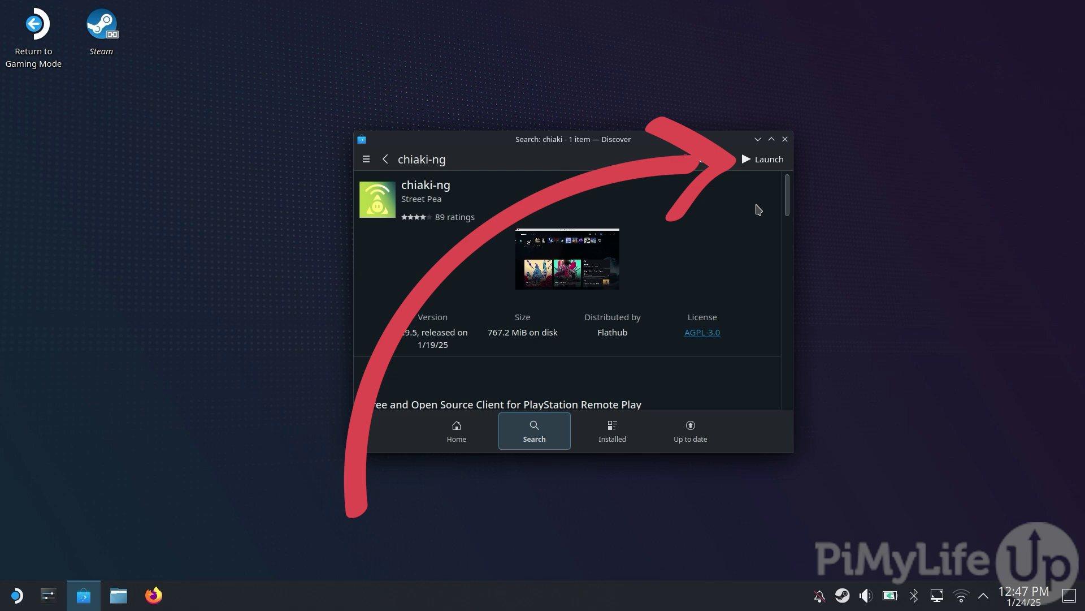
{"action": "left_click", "coordinate": [778, 158]}
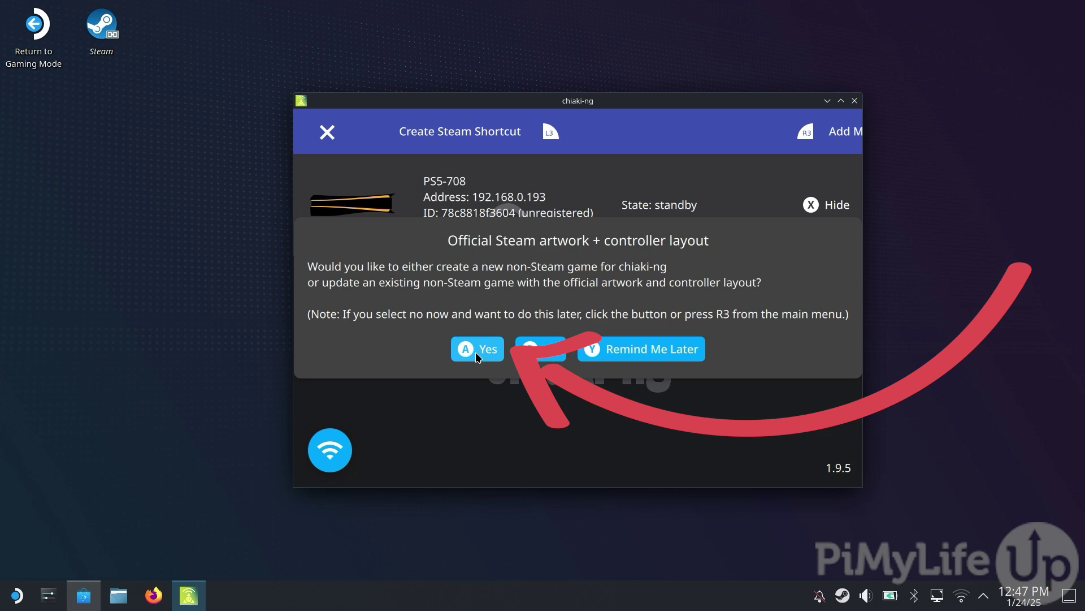
Step: Create a non-Steam game named chiaki-ng with the official artwork and controller layout, and dismiss the creation log and restart notice
{"action": "left_click", "coordinate": [476, 352]}
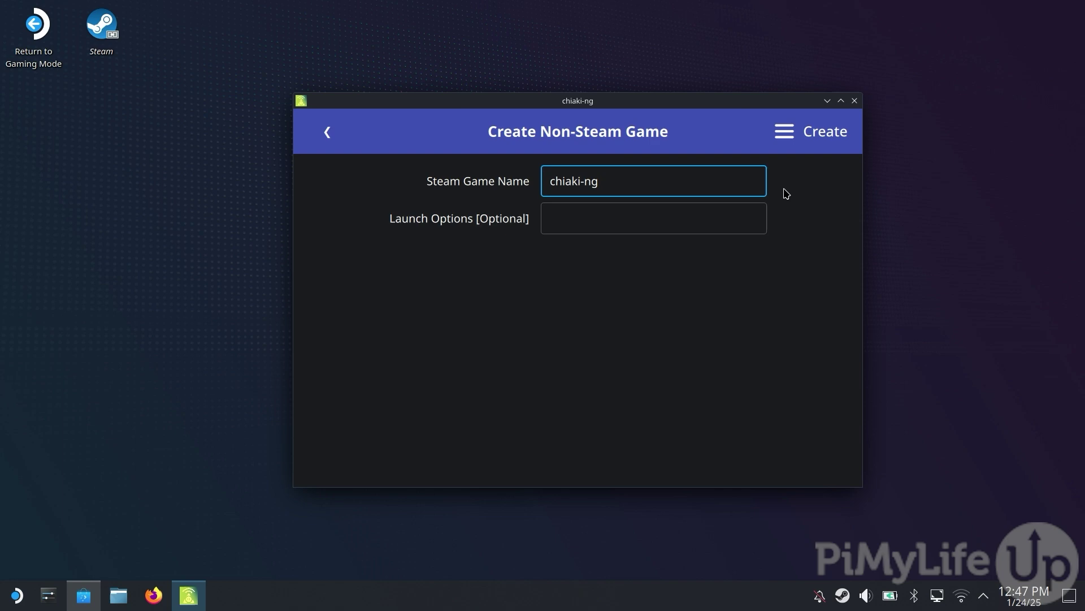
{"action": "left_click", "coordinate": [832, 134]}
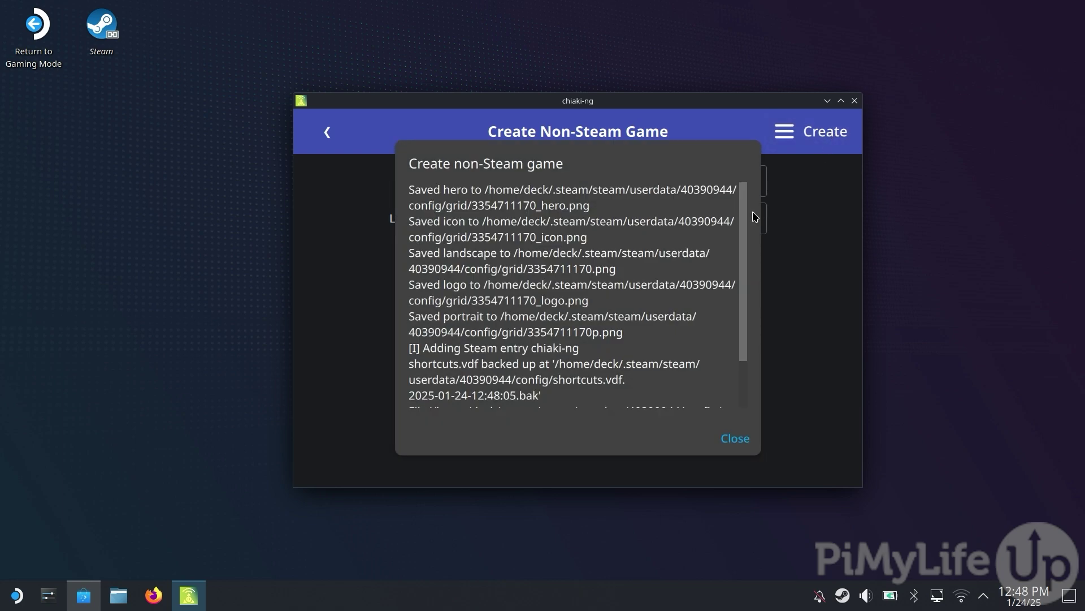
{"action": "scroll", "coordinate": [743, 223], "scroll_direction": "down", "scroll_amount": 1}
{"action": "left_click_drag", "start_coordinate": [743, 223], "coordinate": [749, 271]}
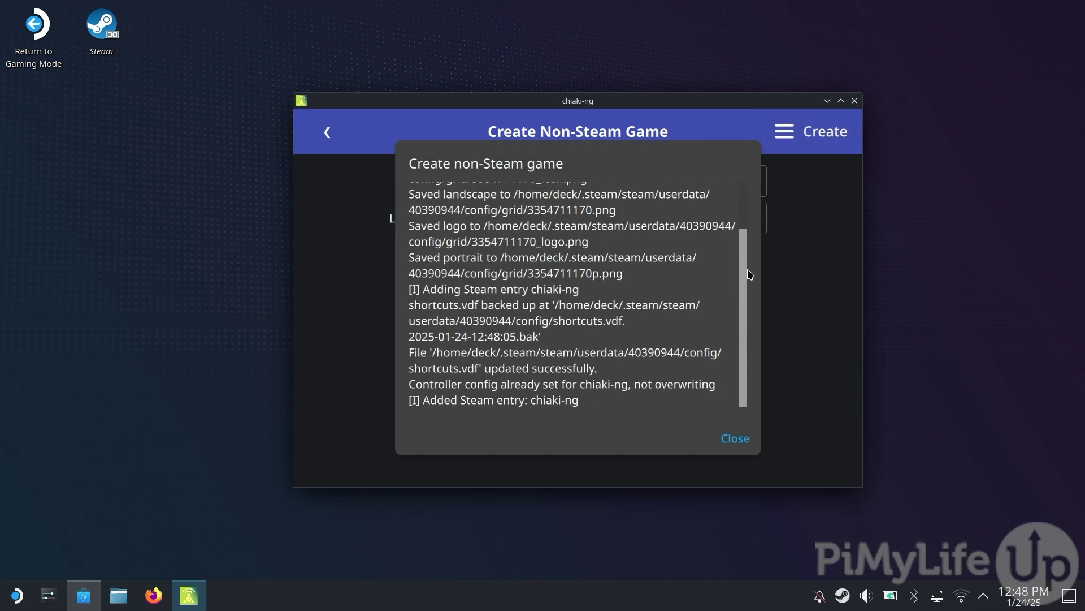
{"action": "left_click", "coordinate": [744, 452]}
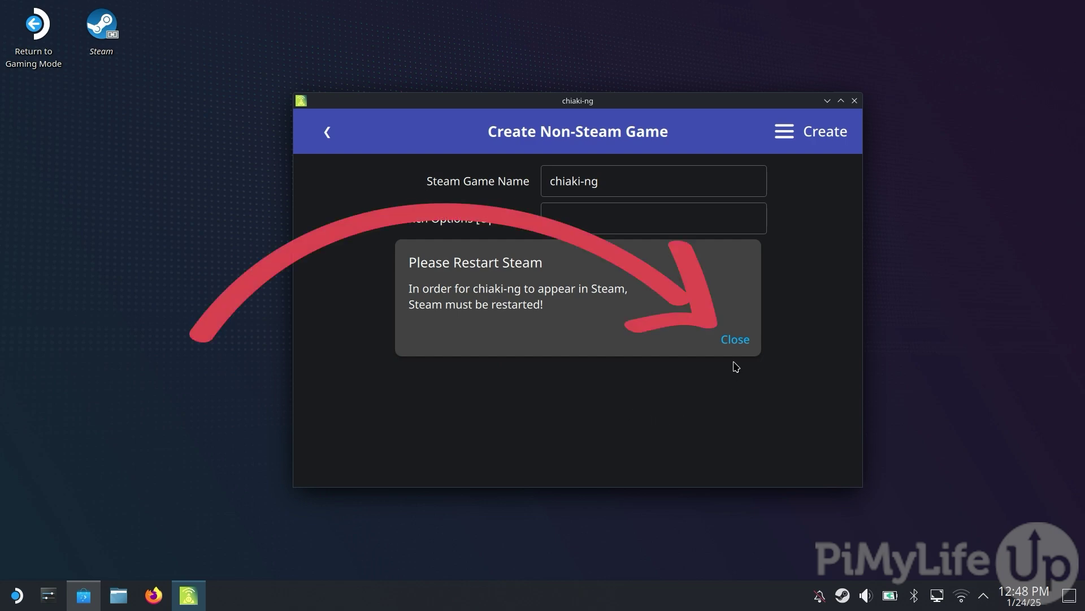
{"action": "left_click", "coordinate": [736, 343]}
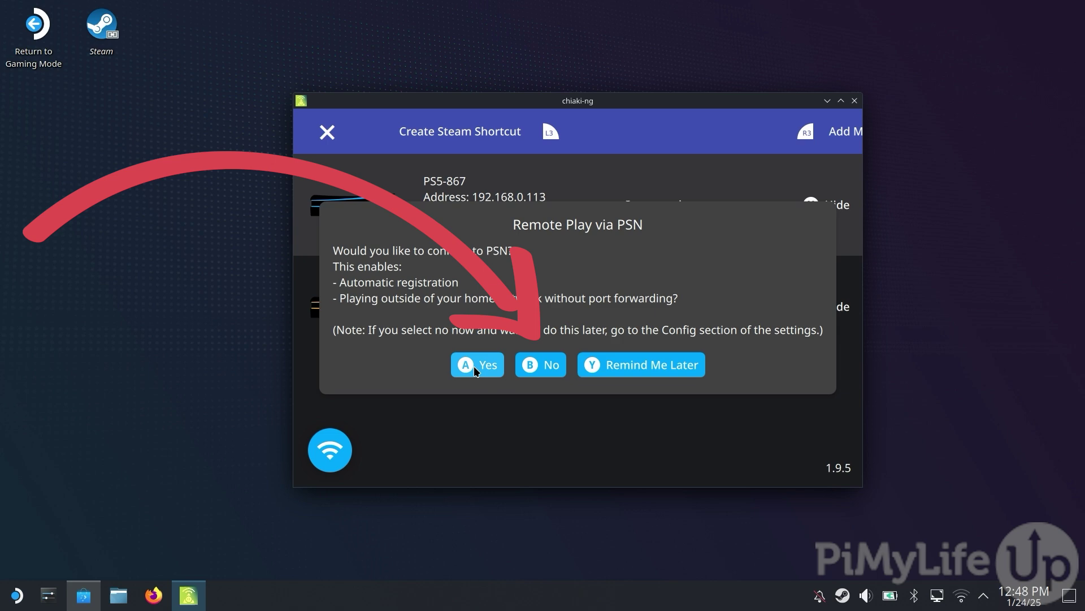
Step: Decline the Remote Play via PSN connection and open the public account-ID lookup from the discovered PS5's registration form
{"action": "key", "text": "Escape"}
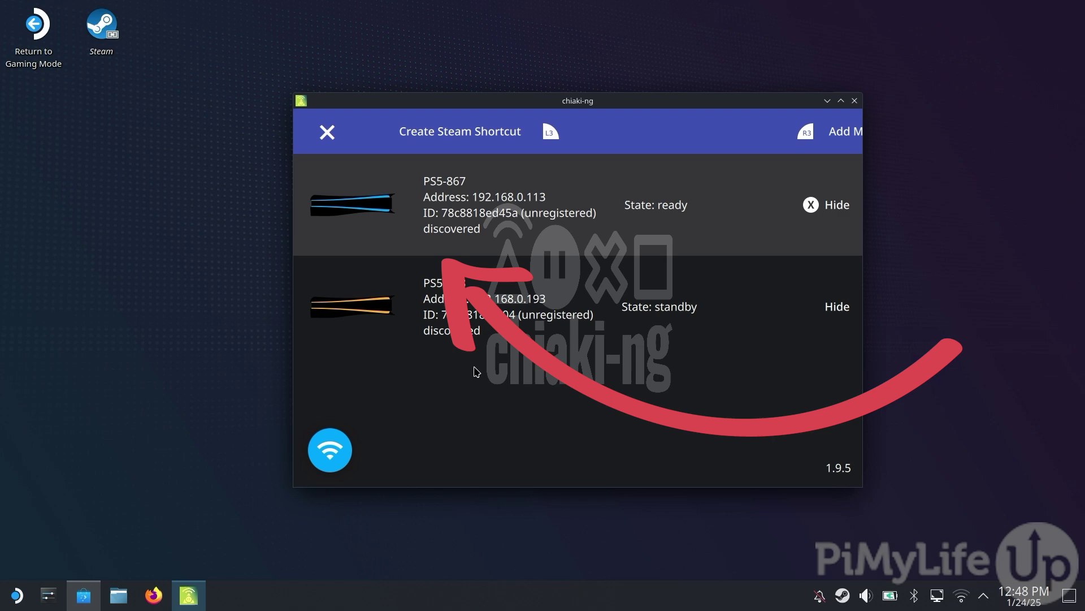
{"action": "left_click", "coordinate": [605, 218]}
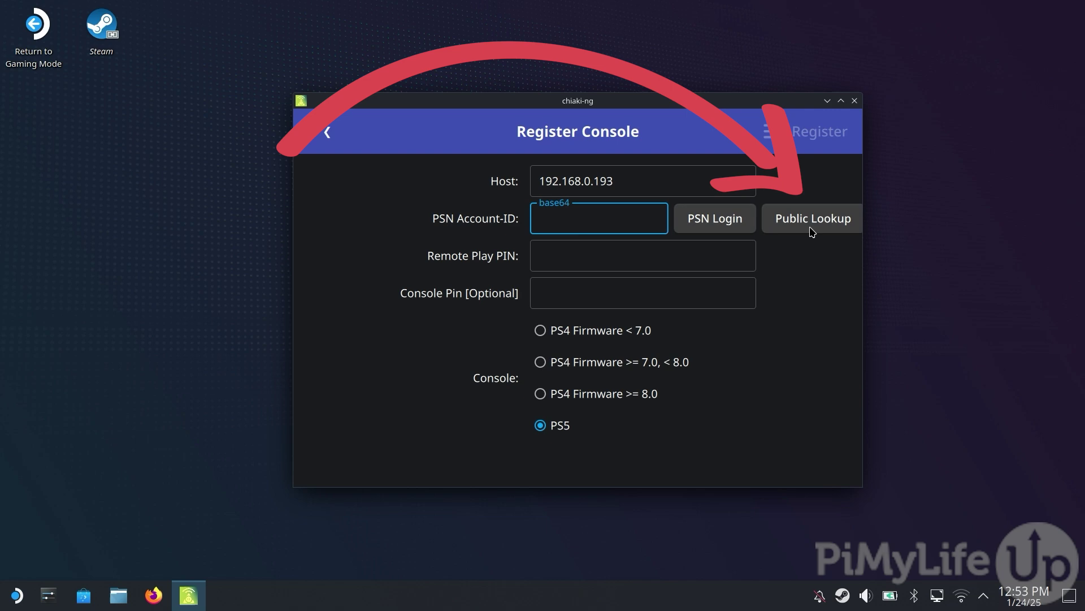
{"action": "left_click", "coordinate": [813, 219]}
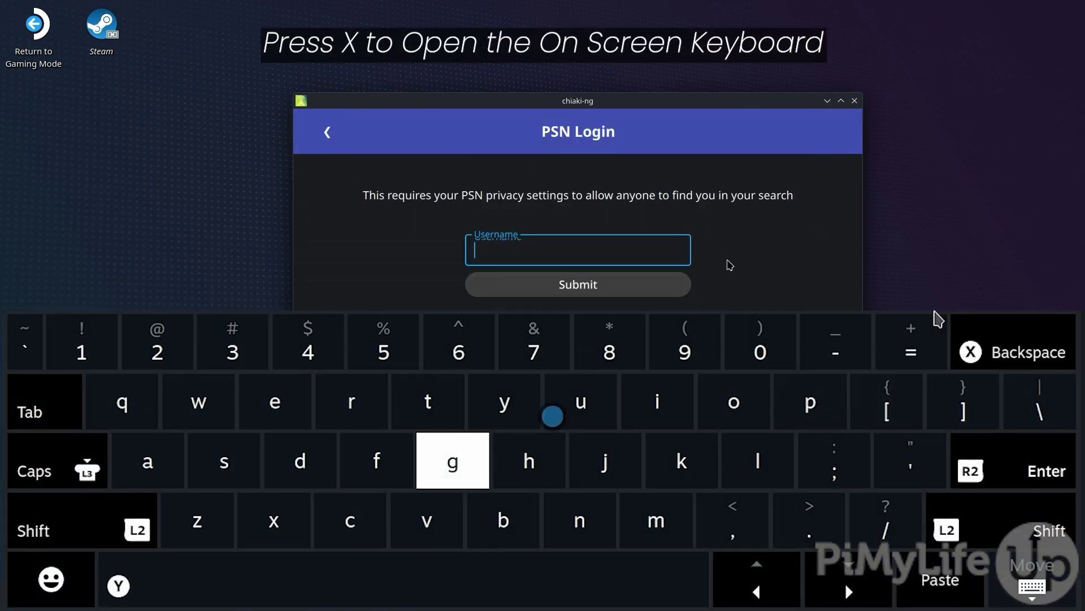
Step: Enter the PSN username in the public lookup form and submit it to fetch the account ID
{"action": "key", "text": "Left"}
{"action": "key", "text": "Left"}
{"action": "key", "text": "Up"}
{"action": "key", "text": "Left"}
{"action": "key", "text": "Right"}
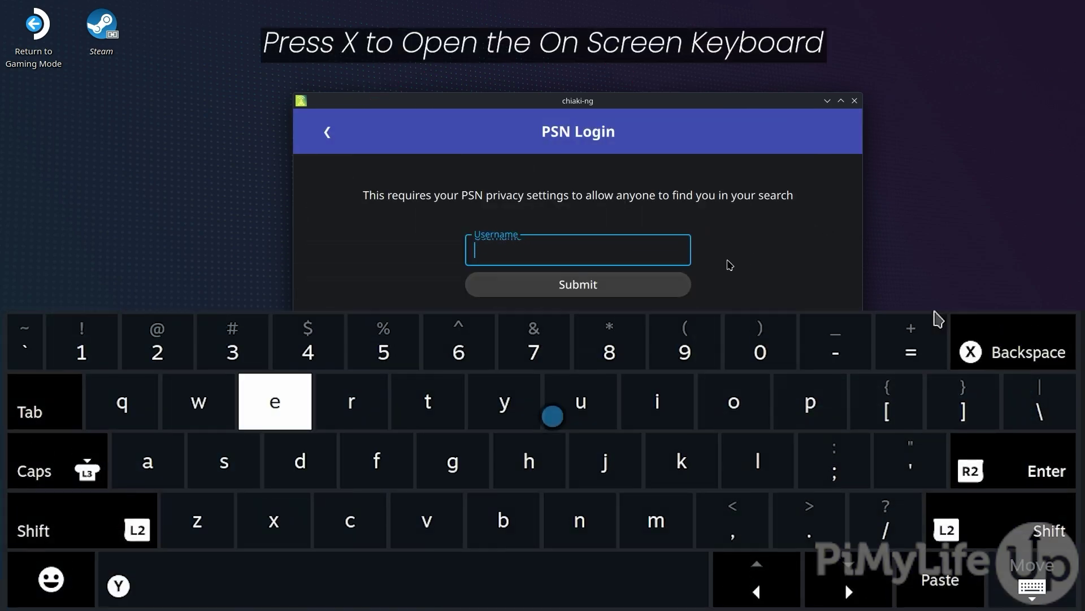
{"action": "key", "text": "Down"}
{"action": "key", "text": "Left"}
{"action": "key", "text": "Left"}
{"action": "key", "text": "Right"}
{"action": "key", "text": "Right"}
{"action": "key", "text": "Right"}
{"action": "key", "text": "Up"}
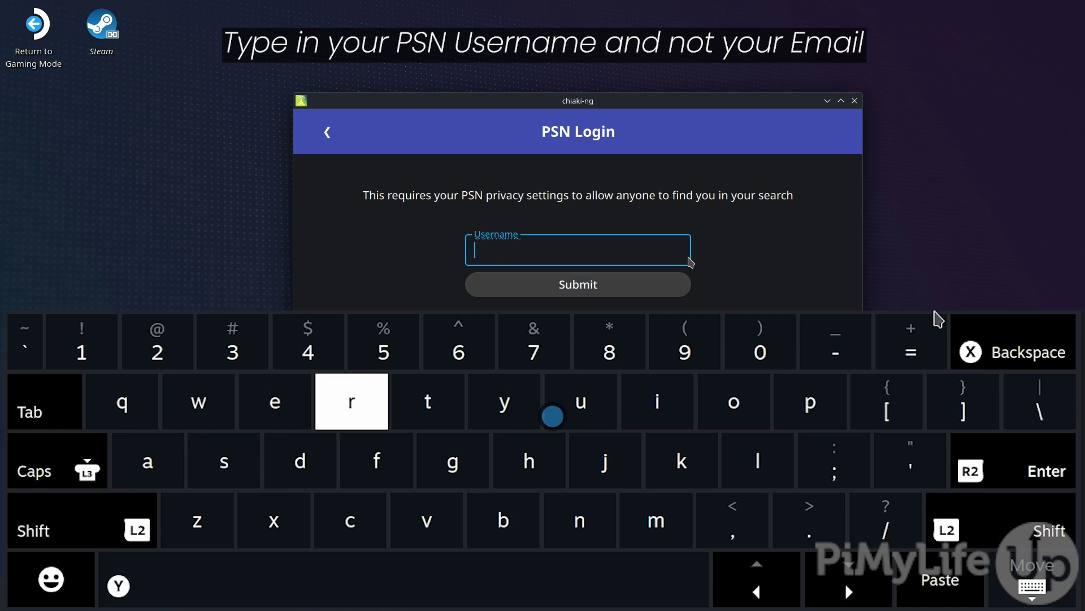
{"action": "key", "text": "Right"}
{"action": "key", "text": "Down"}
{"action": "key", "text": "Right"}
{"action": "key", "text": "Up"}
{"action": "key", "text": "Up"}
{"action": "key", "text": "Left"}
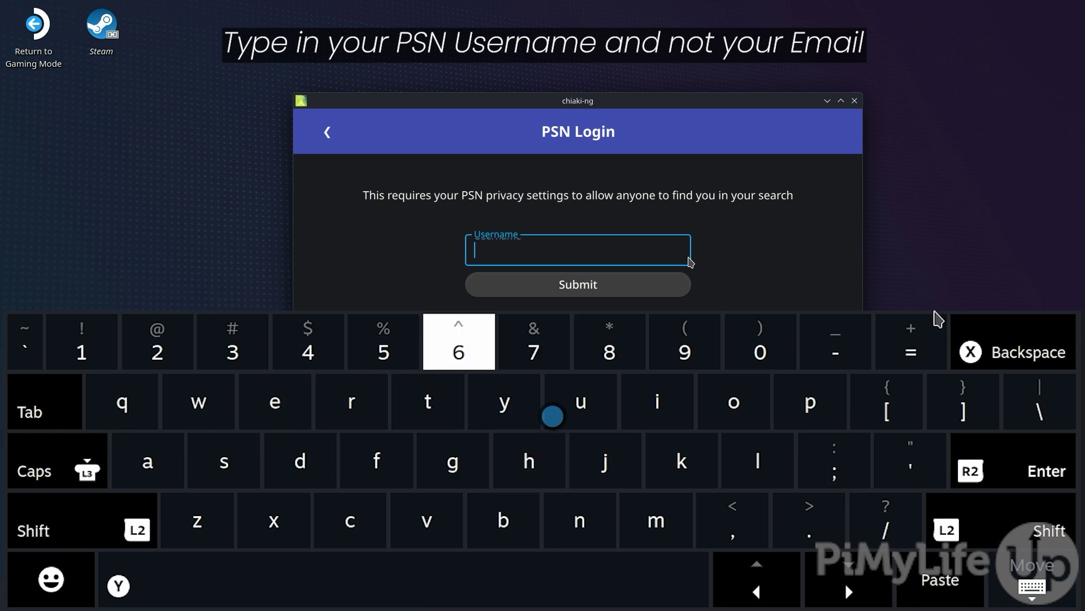
{"action": "key", "text": "Left"}
{"action": "key", "text": "Left"}
{"action": "key", "text": "Left"}
{"action": "key", "text": "Left"}
{"action": "key", "text": "Left"}
{"action": "key", "text": "Down"}
{"action": "key", "text": "Down"}
{"action": "key", "text": "Right"}
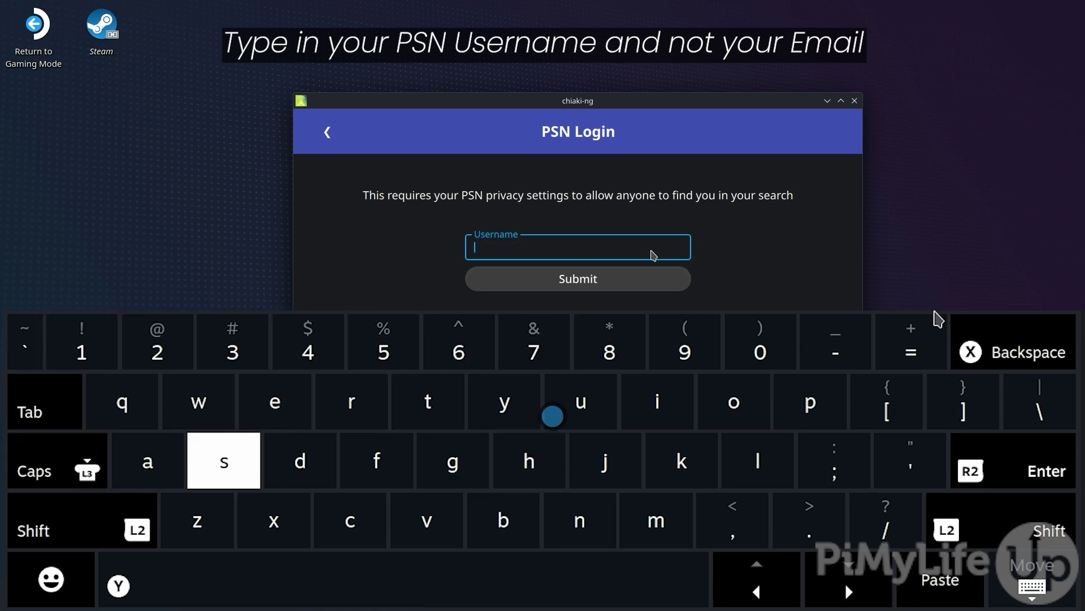
{"action": "key", "text": "Right"}
{"action": "key", "text": "Up"}
{"action": "key", "text": "Right"}
{"action": "key", "text": "Right"}
{"action": "key", "text": "Right"}
{"action": "key", "text": "Right"}
{"action": "key", "text": "Right"}
{"action": "key", "text": "Right"}
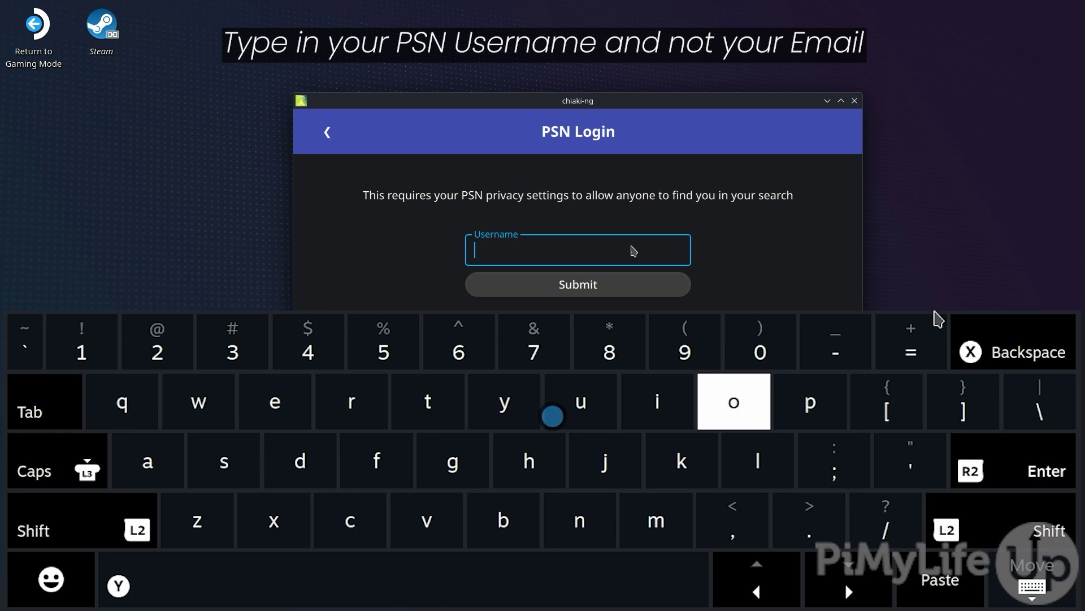
{"action": "key", "text": "Left"}
{"action": "key", "text": "Down"}
{"action": "key", "text": "Left"}
{"action": "key", "text": "Left"}
{"action": "key", "text": "Left"}
{"action": "key", "text": "Left"}
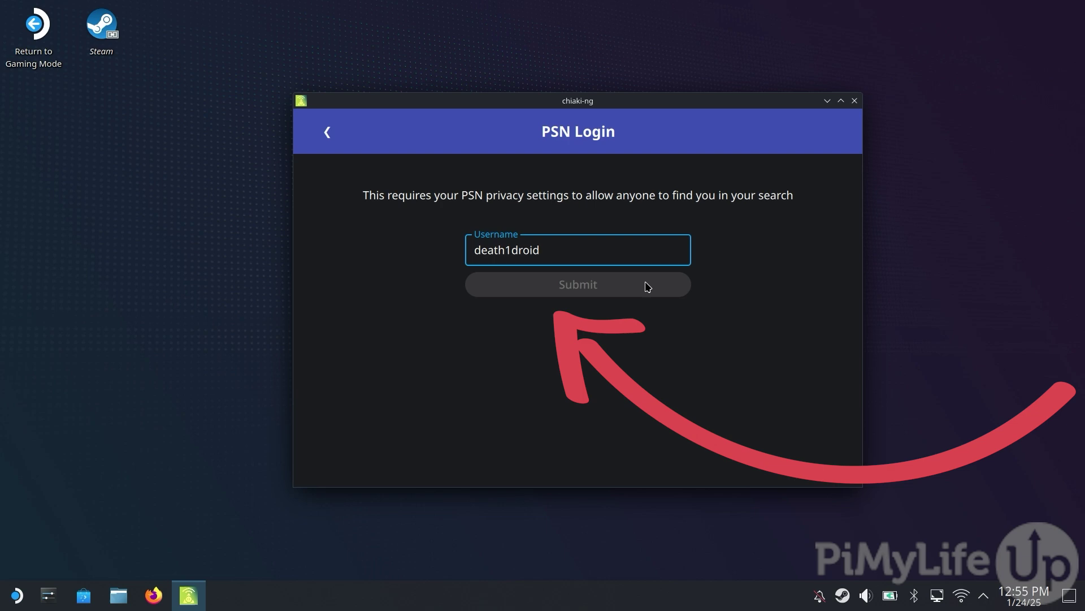
{"action": "left_click", "coordinate": [648, 287]}
{"action": "left_click", "coordinate": [657, 263]}
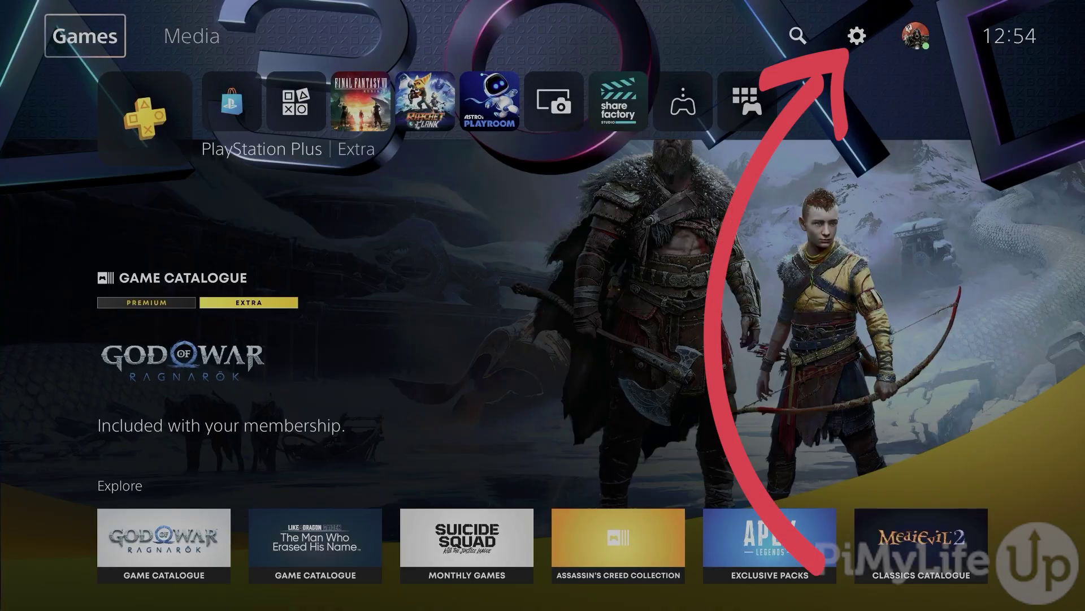
Step: Switch to the PS5 console and go to the Remote Play section of its System settings
{"action": "key", "text": "Right"}
{"action": "key", "text": "Right"}
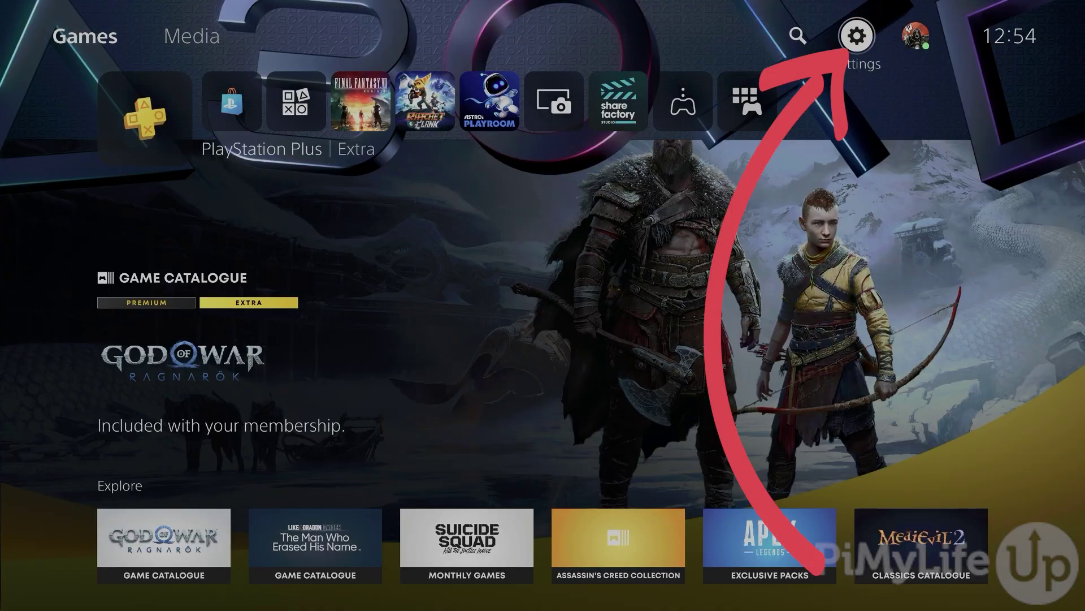
{"action": "key", "text": "Return"}
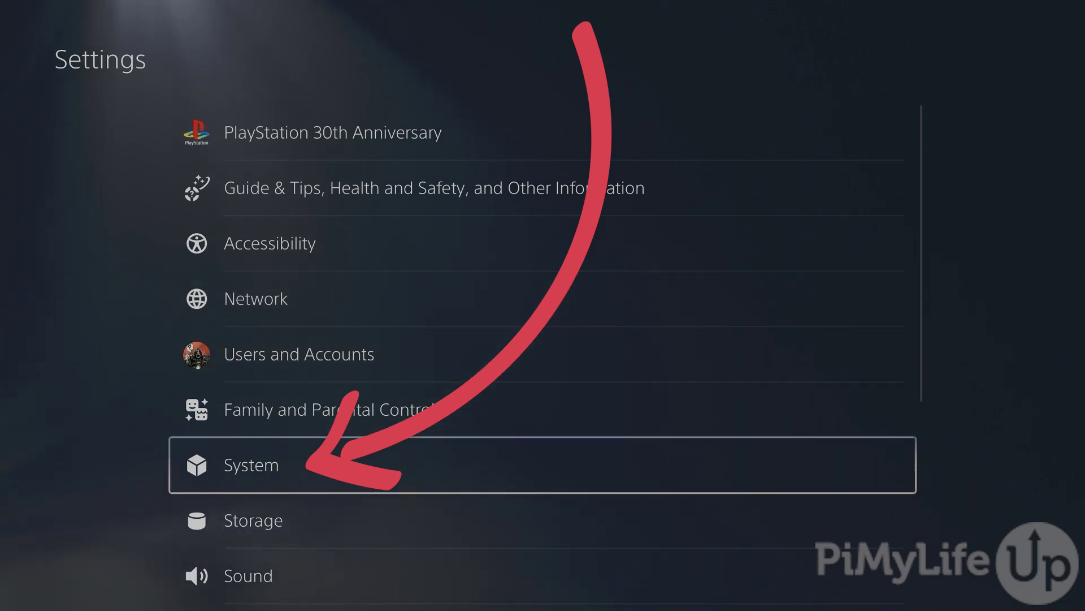
{"action": "key", "text": "Return"}
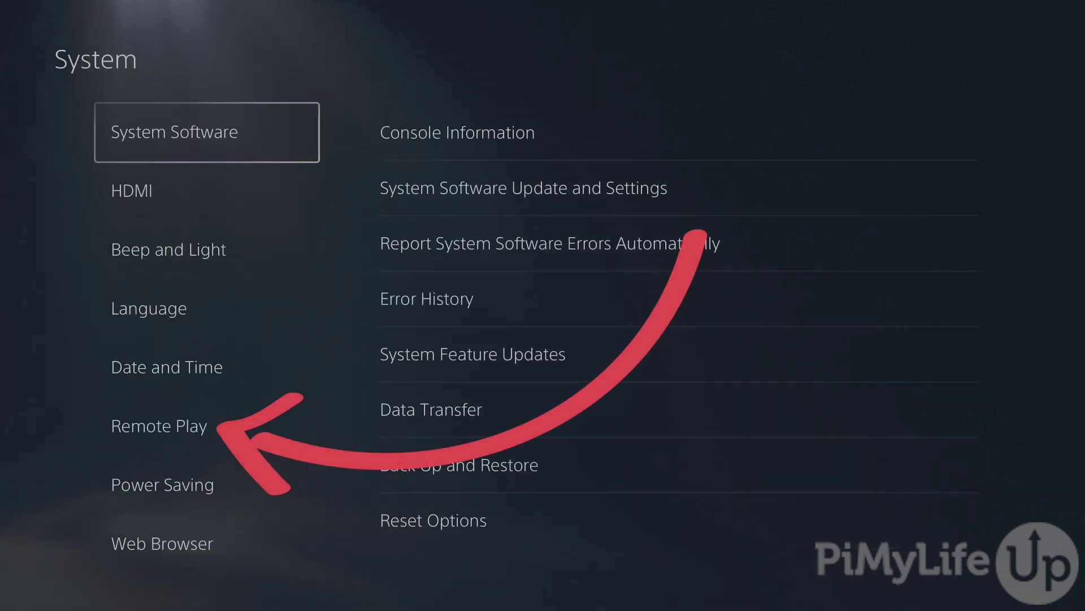
{"action": "key", "text": "Down"}
{"action": "key", "text": "Down"}
{"action": "key", "text": "Down"}
{"action": "key", "text": "Down"}
{"action": "key", "text": "Down"}
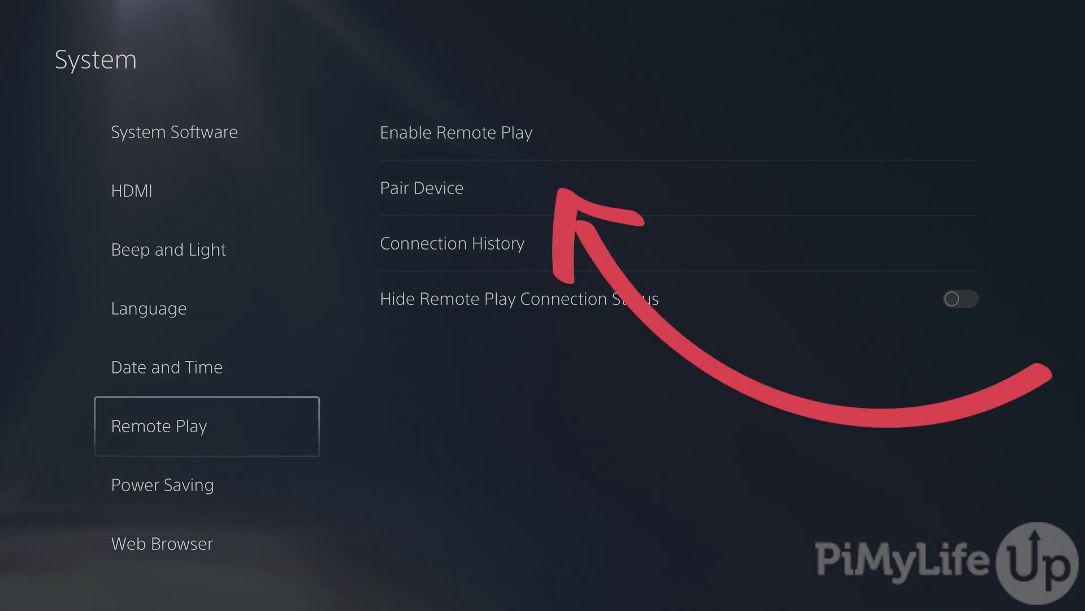
Step: Enable Remote Play for the user account on the PS5 and return to the Remote Play options
{"action": "key", "text": "Right"}
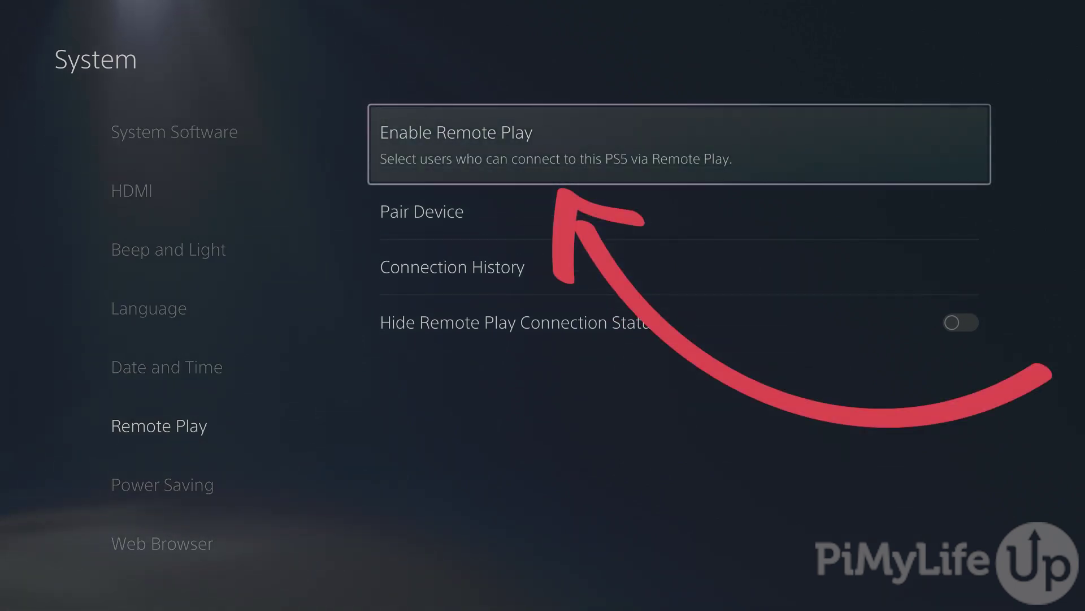
{"action": "key", "text": "Return"}
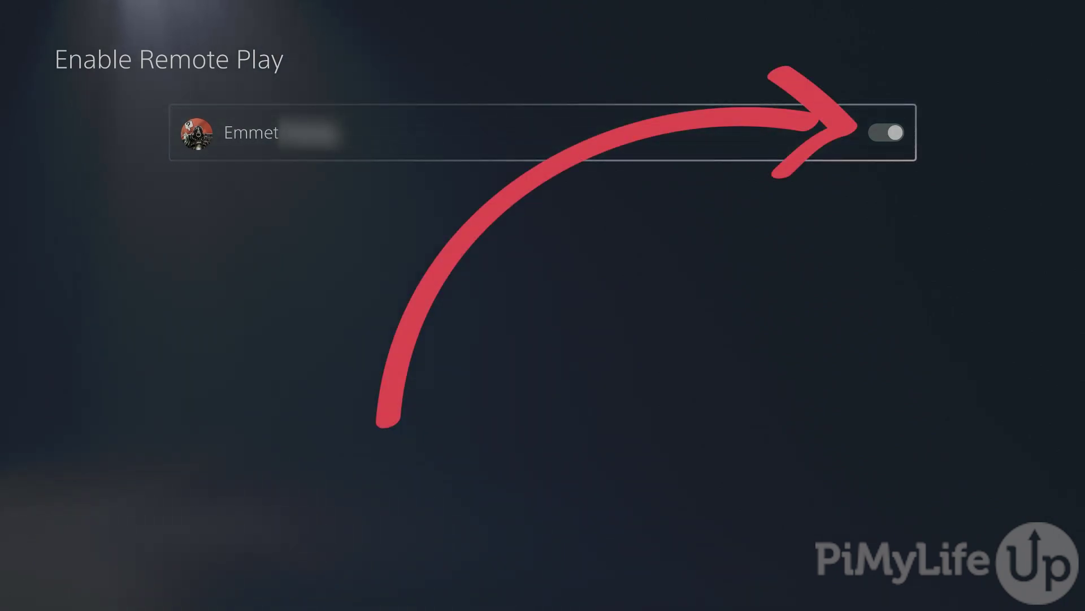
{"action": "key", "text": "Escape"}
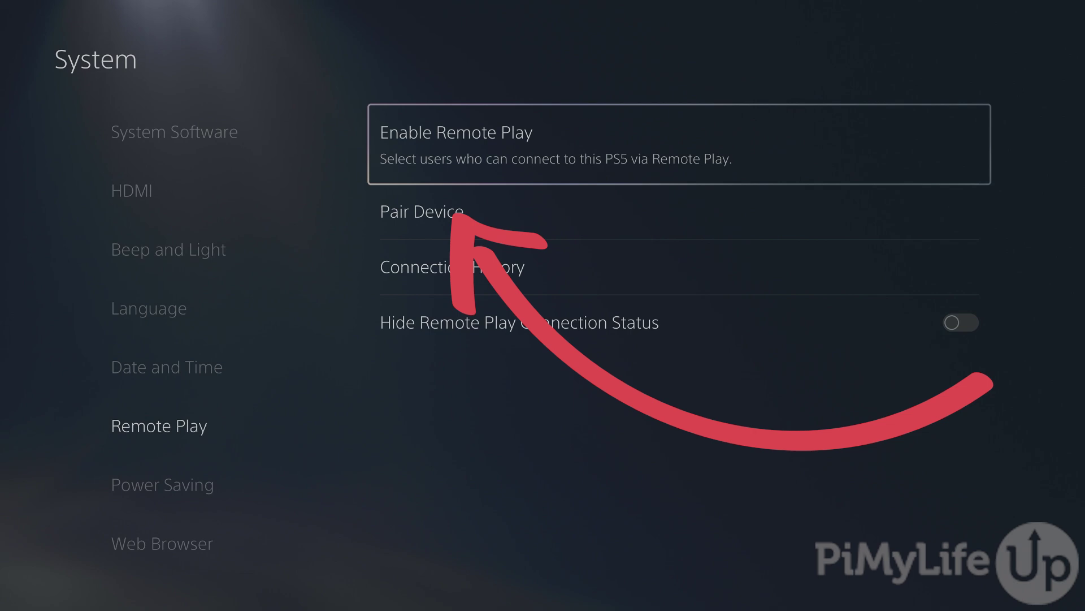
Step: Open the Pair Device screen in the PS5's Remote Play settings to get a pairing code
{"action": "key", "text": "Down"}
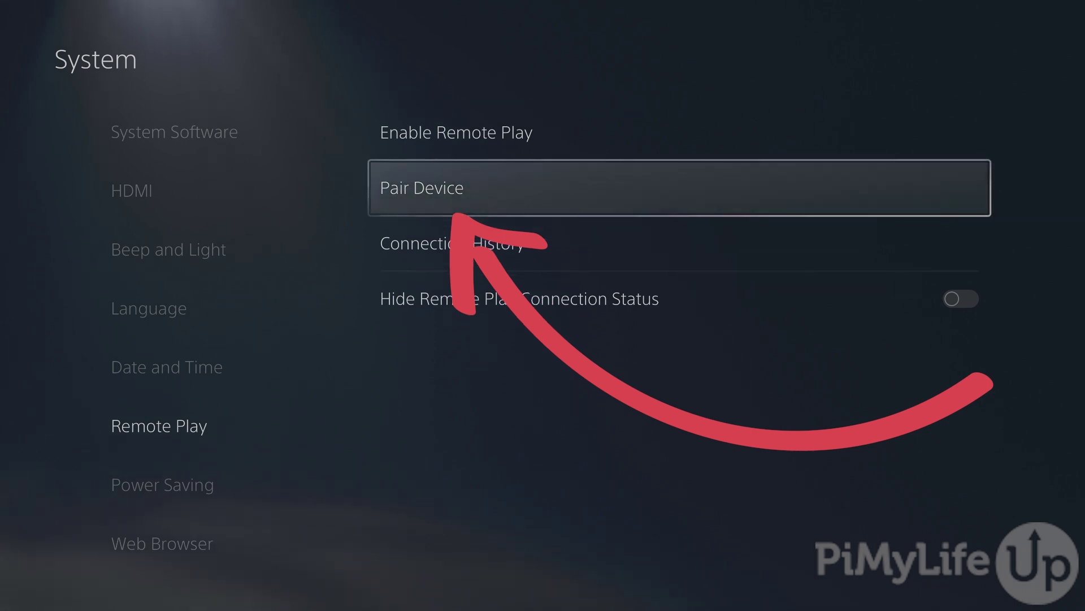
{"action": "key", "text": "Return"}
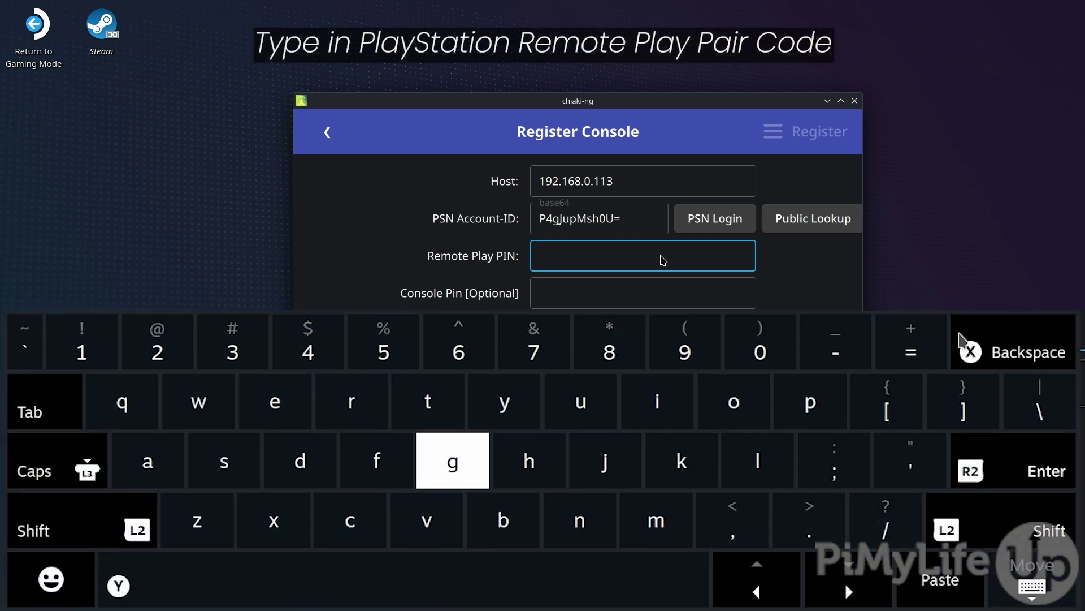
Step: Back in chiaki-ng, enter the PS5's pairing code as the Remote Play PIN and register the console, closing the registration log
{"action": "key", "text": "Up"}
{"action": "key", "text": "Up"}
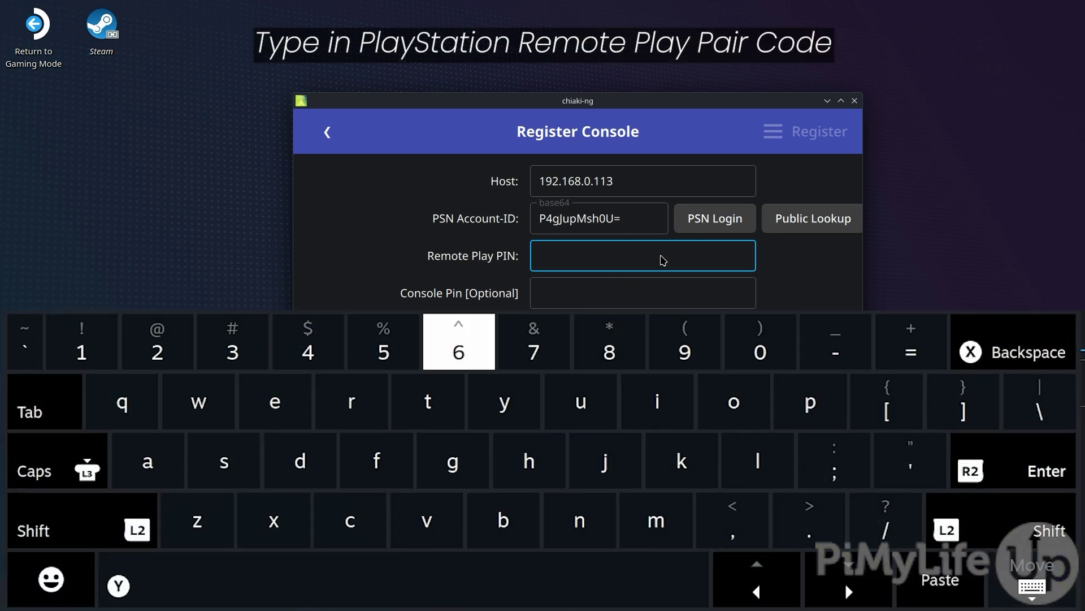
{"action": "key", "text": "Left"}
{"action": "key", "text": "Left"}
{"action": "key", "text": "Left"}
{"action": "key", "text": "Right"}
{"action": "key", "text": "Right"}
{"action": "key", "text": "Left"}
{"action": "key", "text": "Left"}
{"action": "key", "text": "Left"}
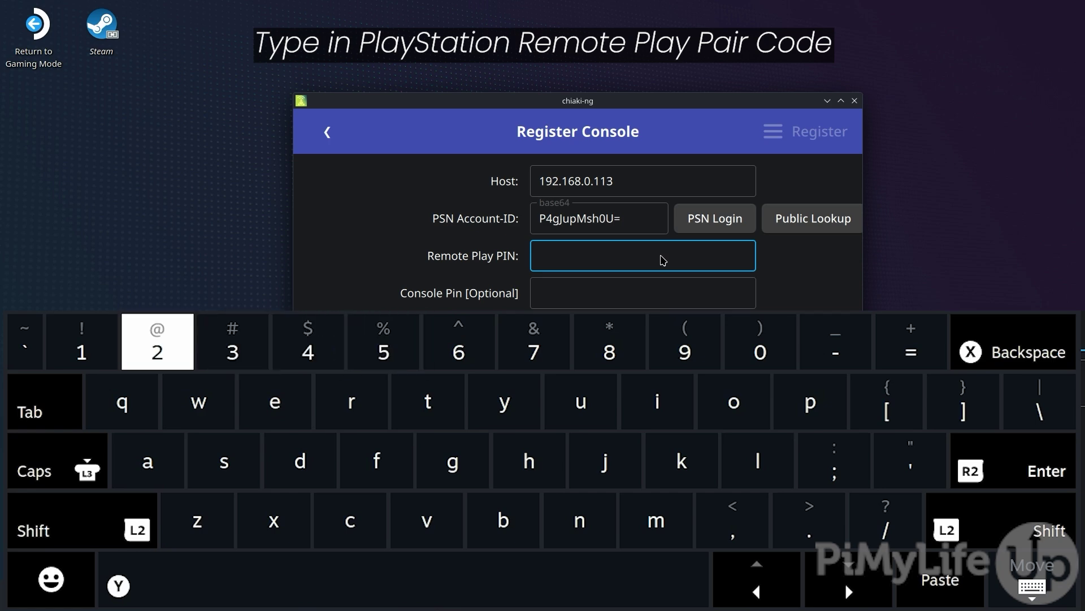
{"action": "key", "text": "Left"}
{"action": "key", "text": "Right"}
{"action": "key", "text": "Right"}
{"action": "key", "text": "Right"}
{"action": "key", "text": "Right"}
{"action": "key", "text": "Right"}
{"action": "key", "text": "Right"}
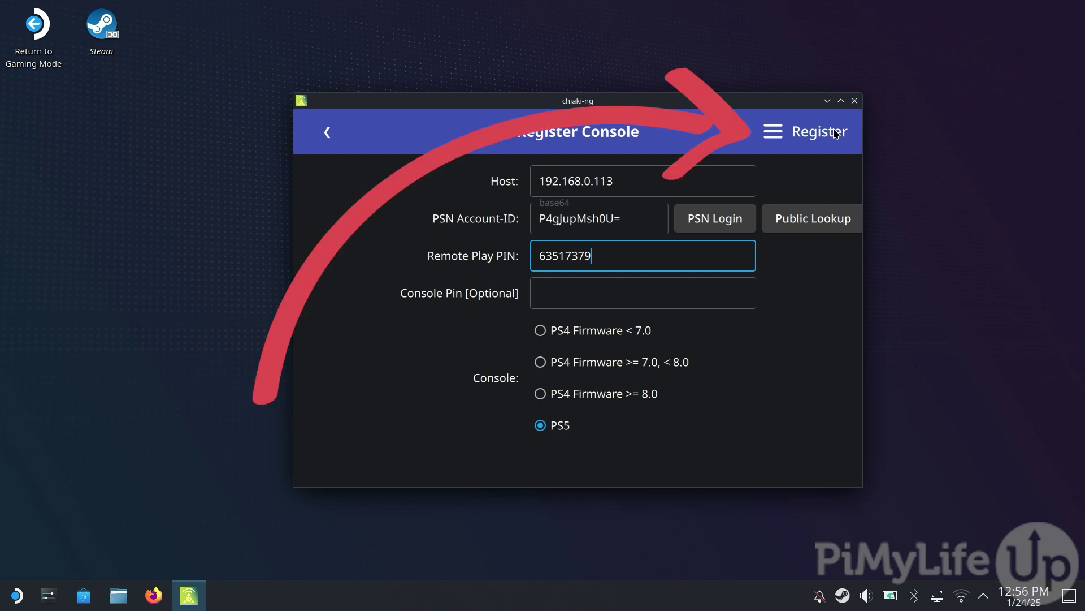
{"action": "left_click", "coordinate": [835, 133]}
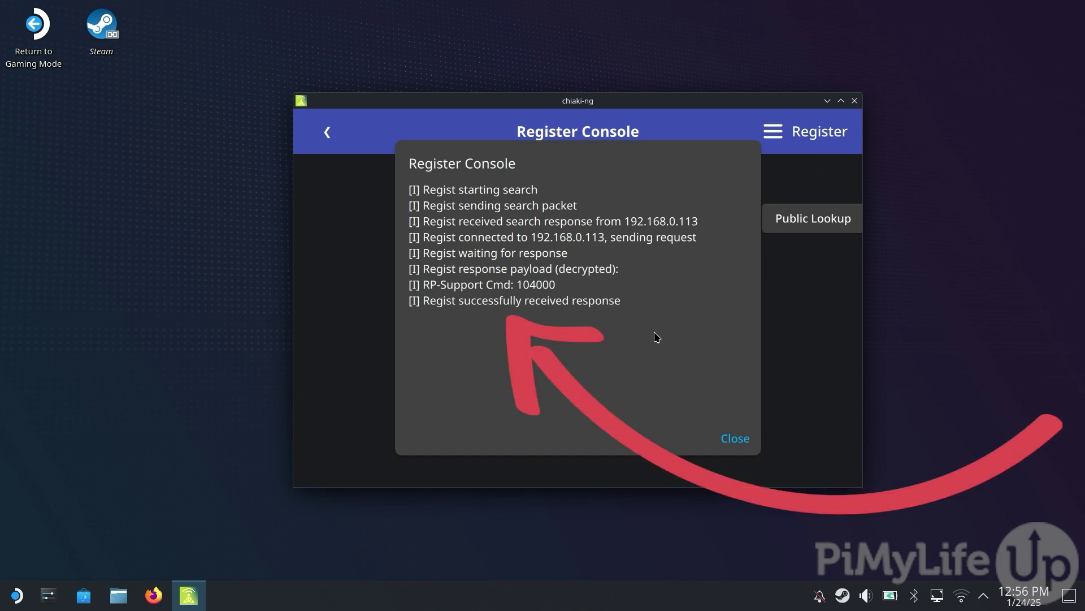
{"action": "left_click", "coordinate": [746, 447]}
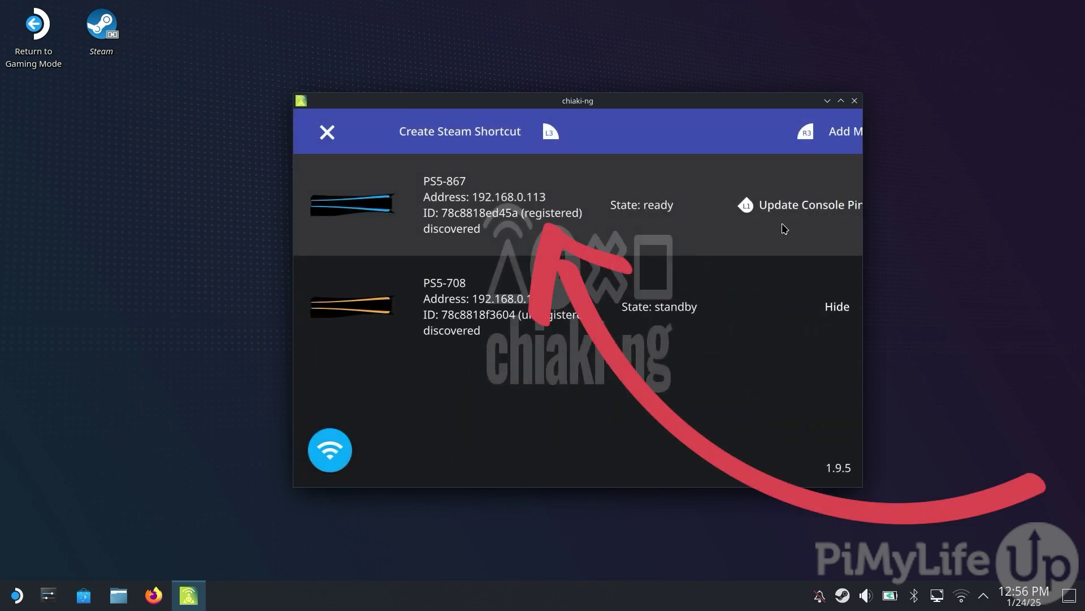
Step: Start a Remote Play session with the registered PS5-867 and dismiss the control overlay on the streamed screen
{"action": "left_click", "coordinate": [718, 228]}
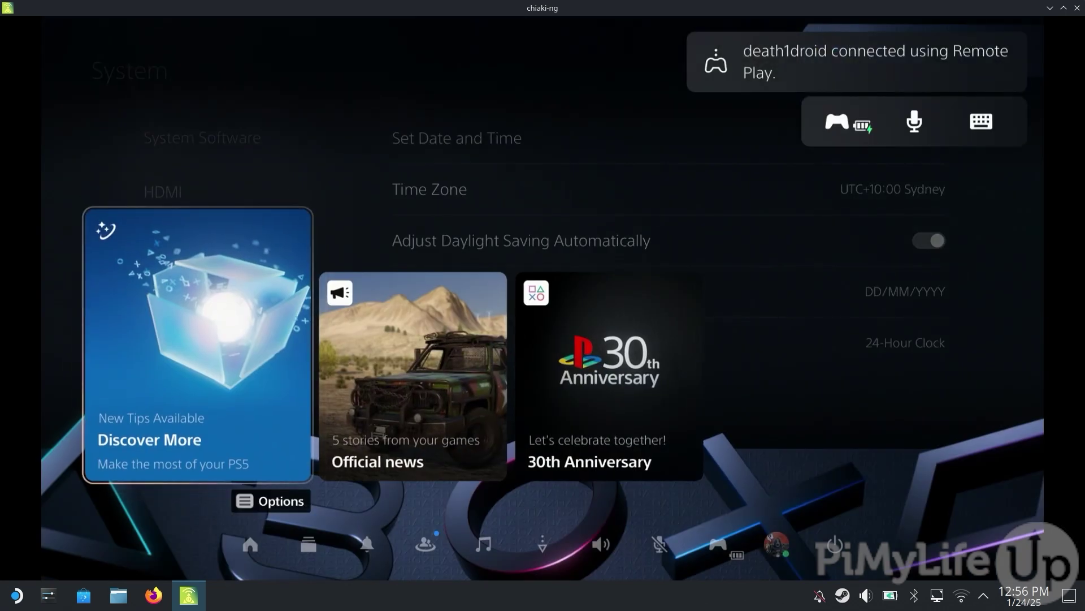
{"action": "key", "text": "Escape"}
Step: Browse the categories of the PS5's System settings through the stream to test the remote controls
{"action": "key", "text": "Up"}
{"action": "key", "text": "Up"}
{"action": "key", "text": "Up"}
{"action": "key", "text": "Down"}
{"action": "key", "text": "Down"}
{"action": "key", "text": "Down"}
{"action": "key", "text": "Down"}
{"action": "key", "text": "Down"}
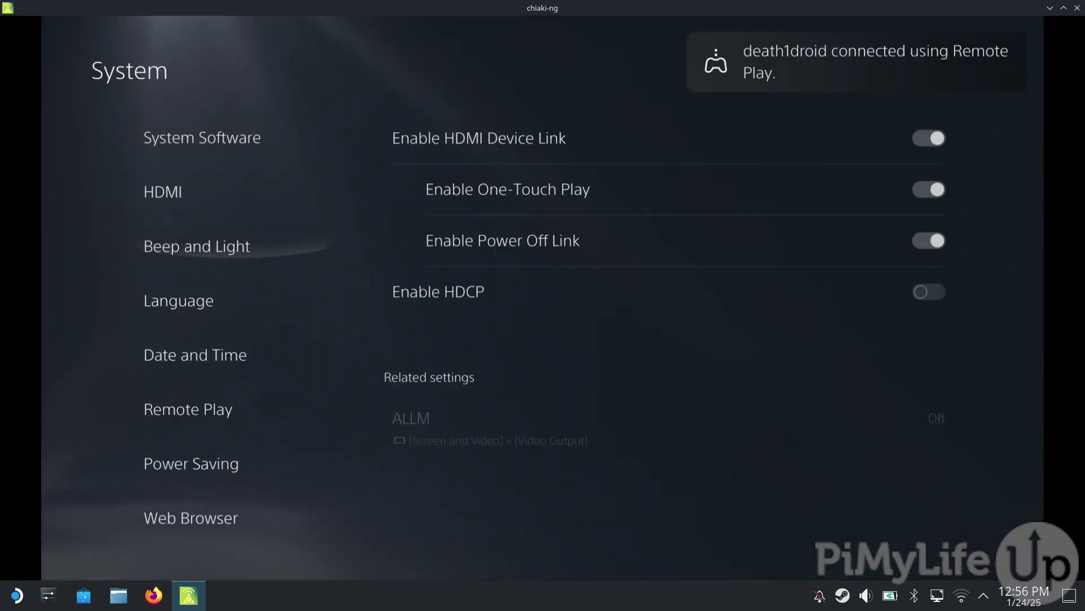
{"action": "key", "text": "Up"}
{"action": "key", "text": "Up"}
{"action": "key", "text": "Up"}
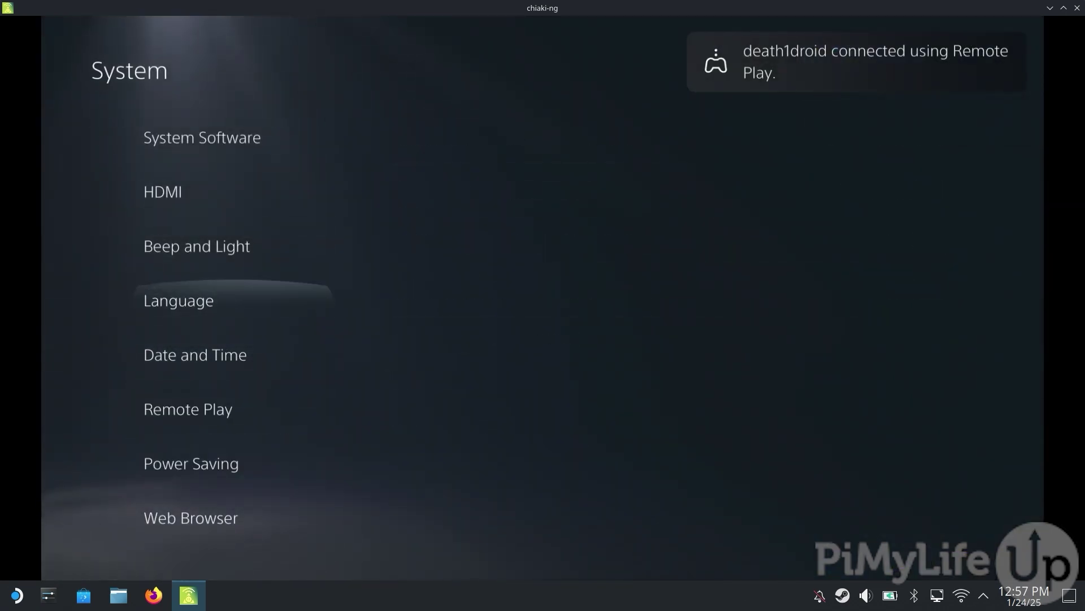
{"action": "key", "text": "Right"}
{"action": "key", "text": "Left"}
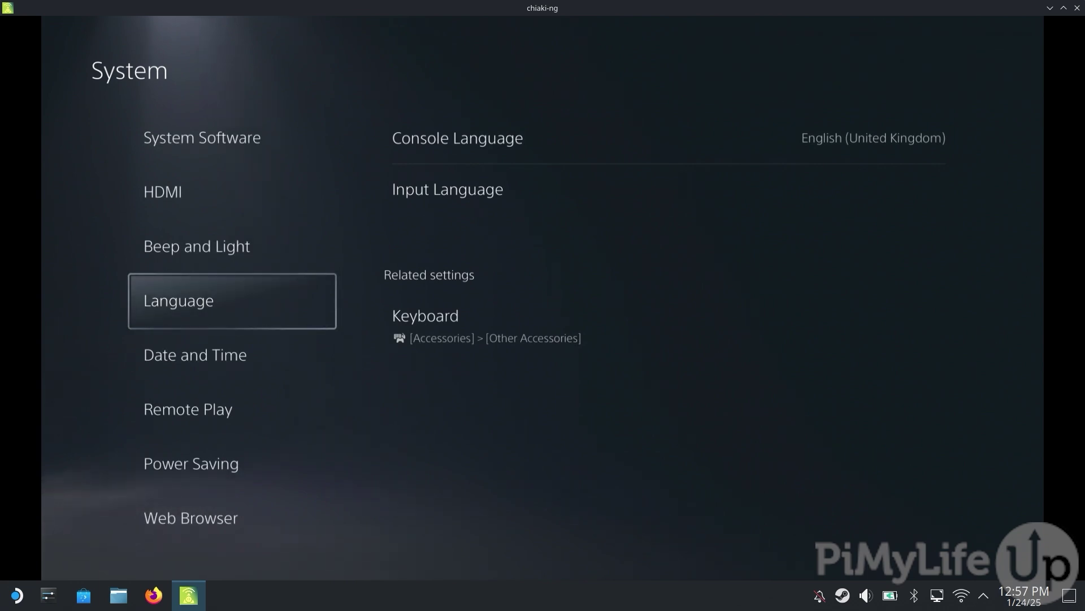
Step: Disconnect the session without putting the console into sleep mode and return the Steam Deck to Gaming Mode
{"action": "left_click", "coordinate": [1077, 10]}
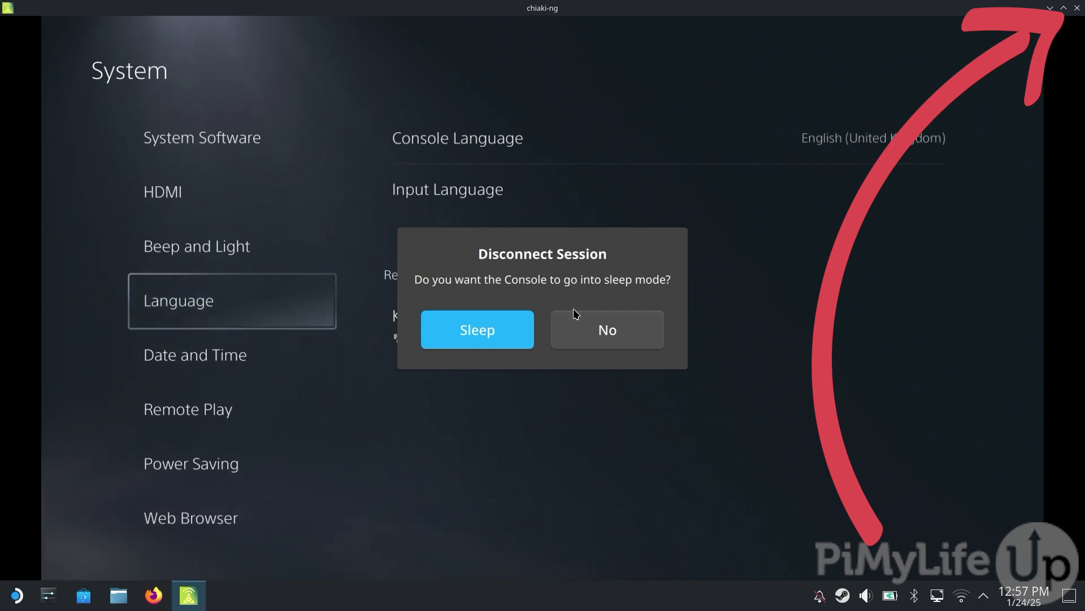
{"action": "left_click", "coordinate": [572, 340]}
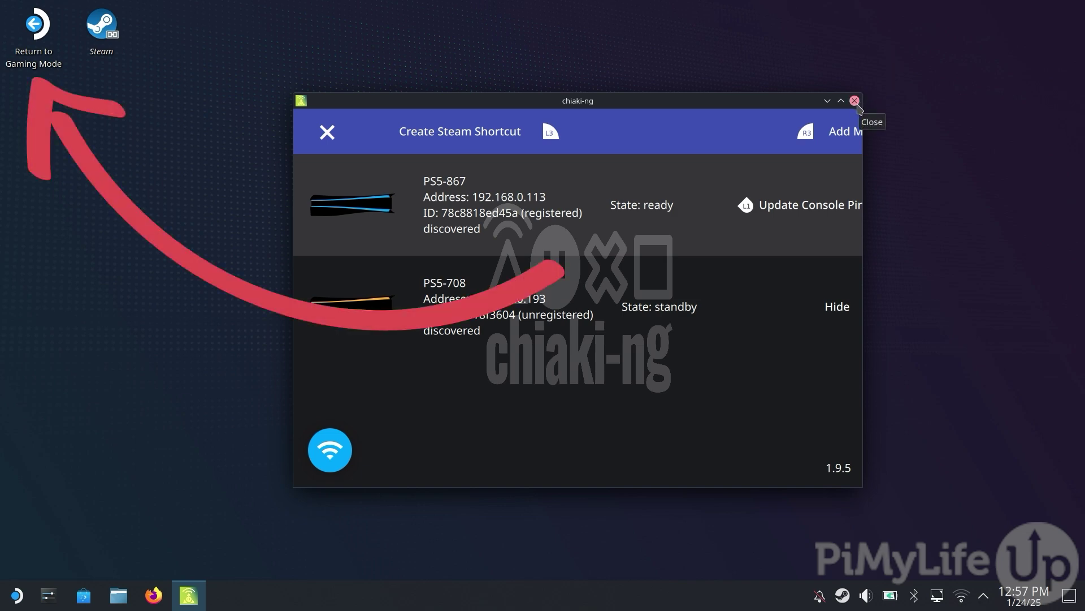
{"action": "left_click", "coordinate": [45, 56]}
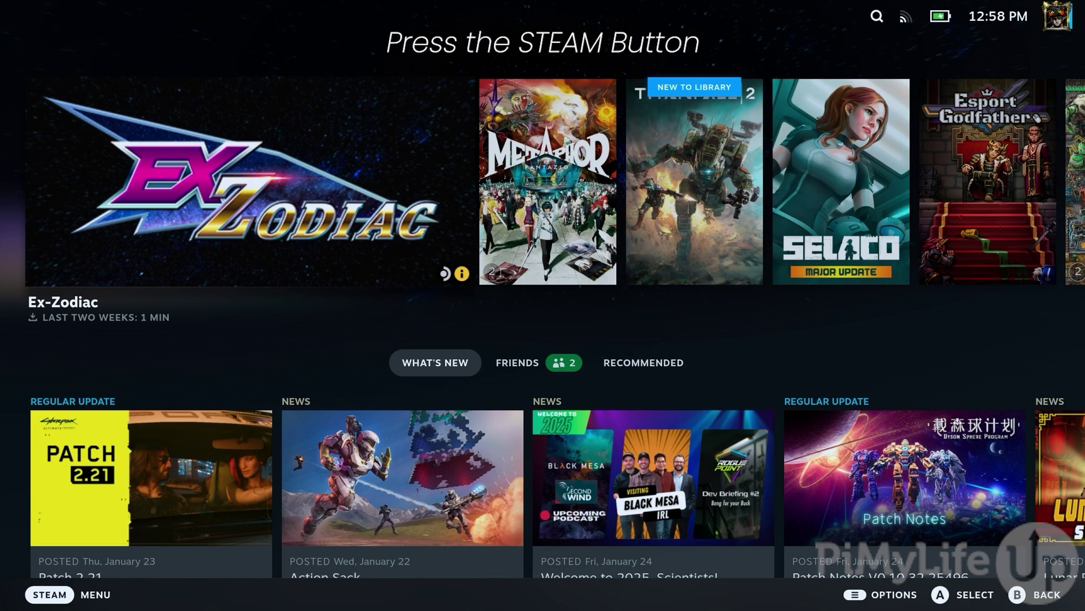
Step: Switch to the Steam library's Non-Steam collection and launch chiaki-ng from there
{"action": "key", "text": "super"}
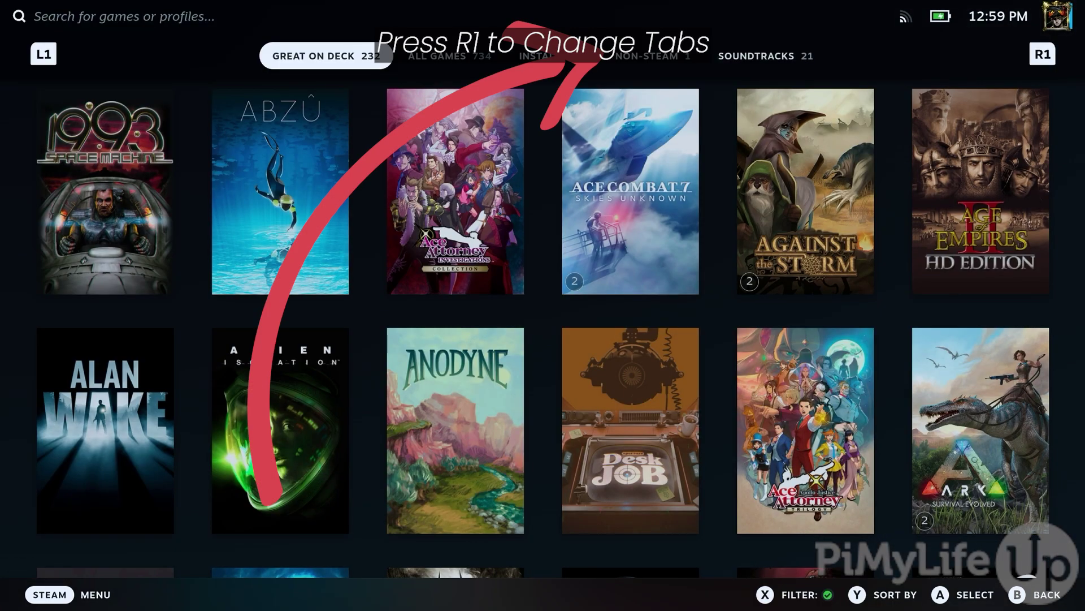
{"action": "key", "text": "R1"}
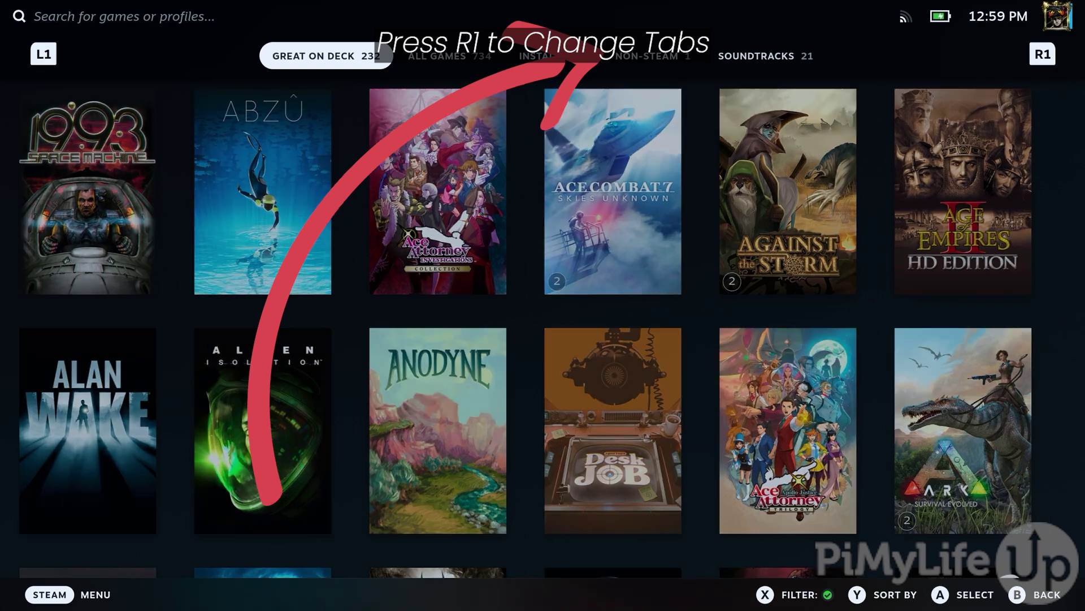
{"action": "key", "text": "R1"}
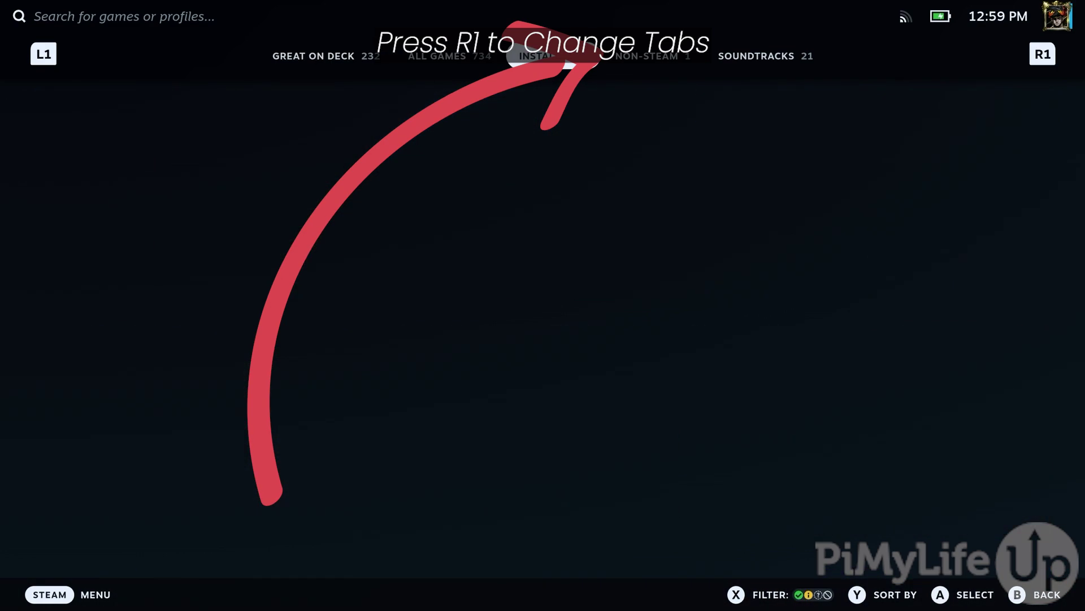
{"action": "key", "text": "R1"}
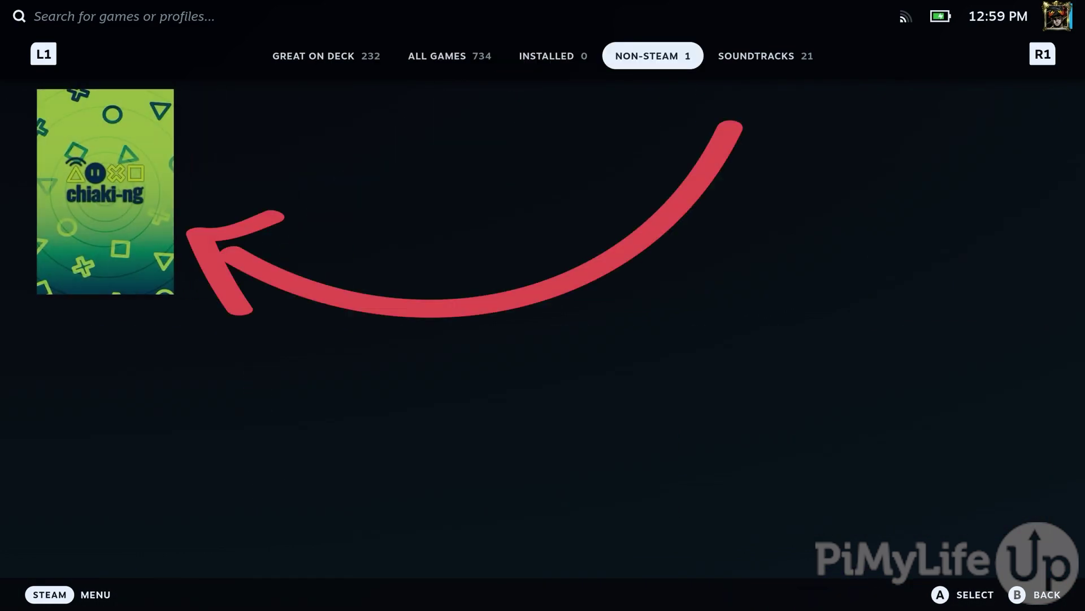
{"action": "key", "text": "Down"}
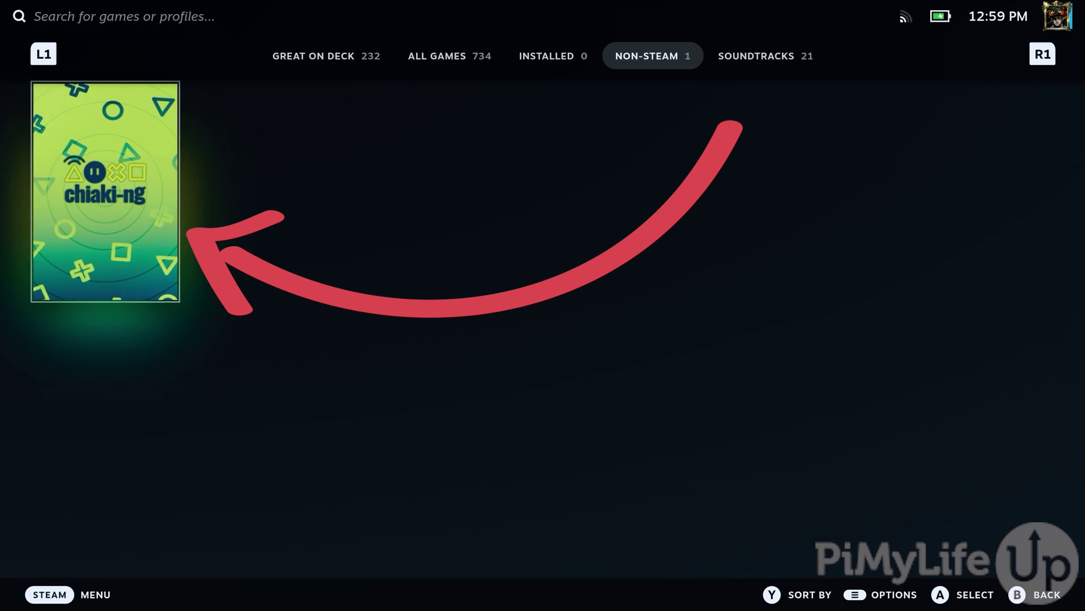
{"action": "key", "text": "Return"}
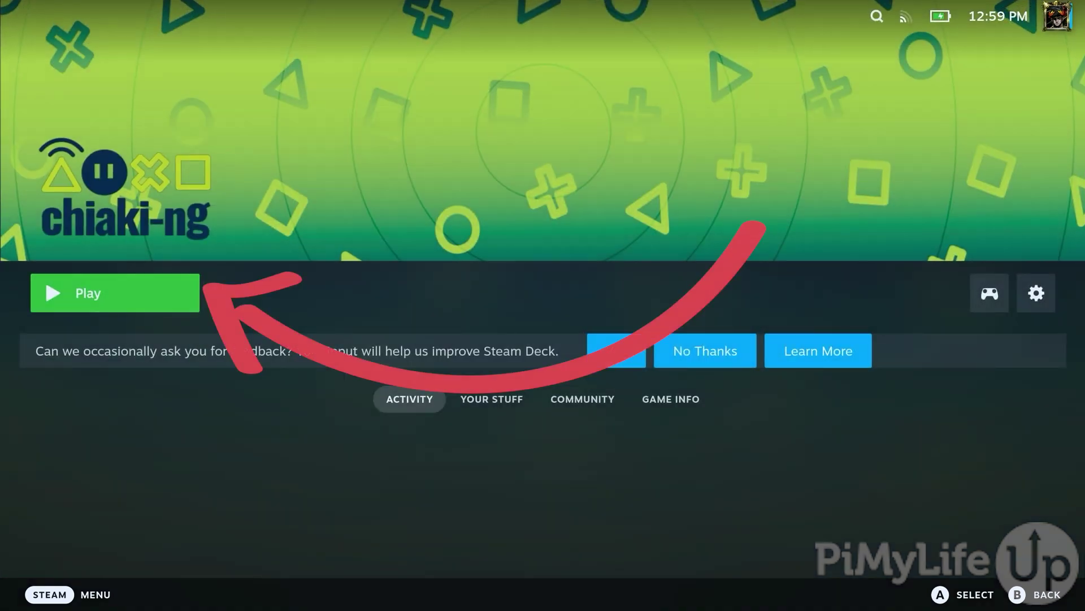
{"action": "key", "text": "Return"}
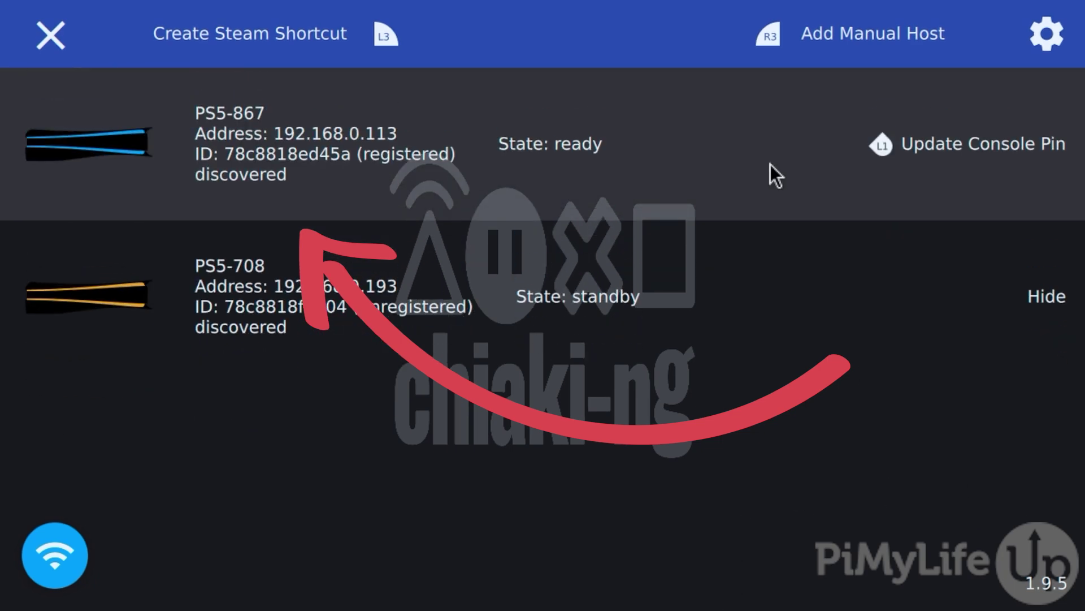
Step: Connect to the registered PS5-867 and back out of its settings to the PS5 home screen
{"action": "left_click", "coordinate": [770, 164]}
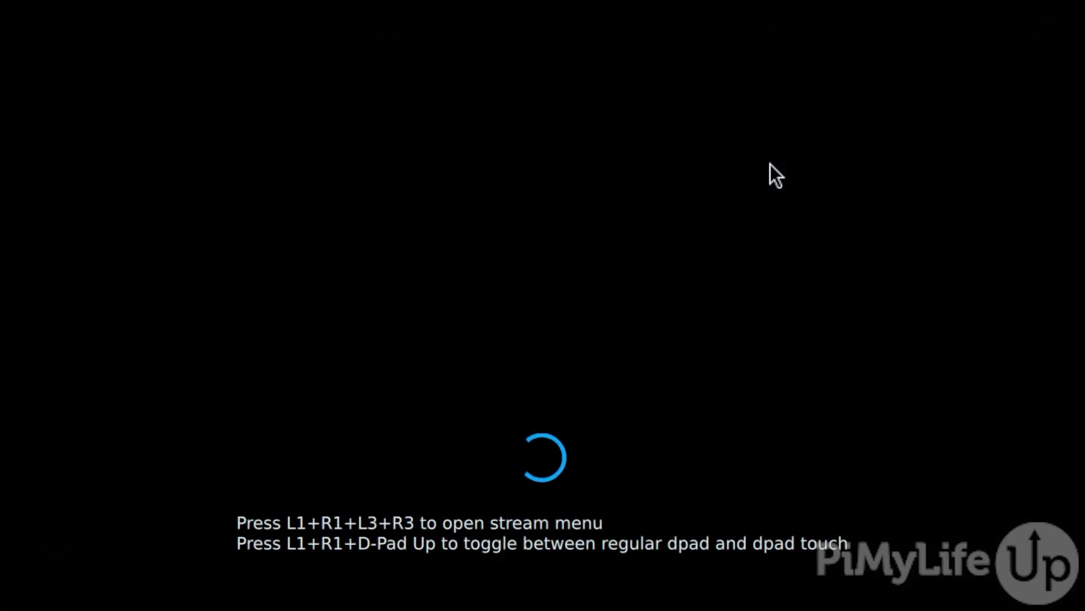
{"action": "key", "text": "Escape"}
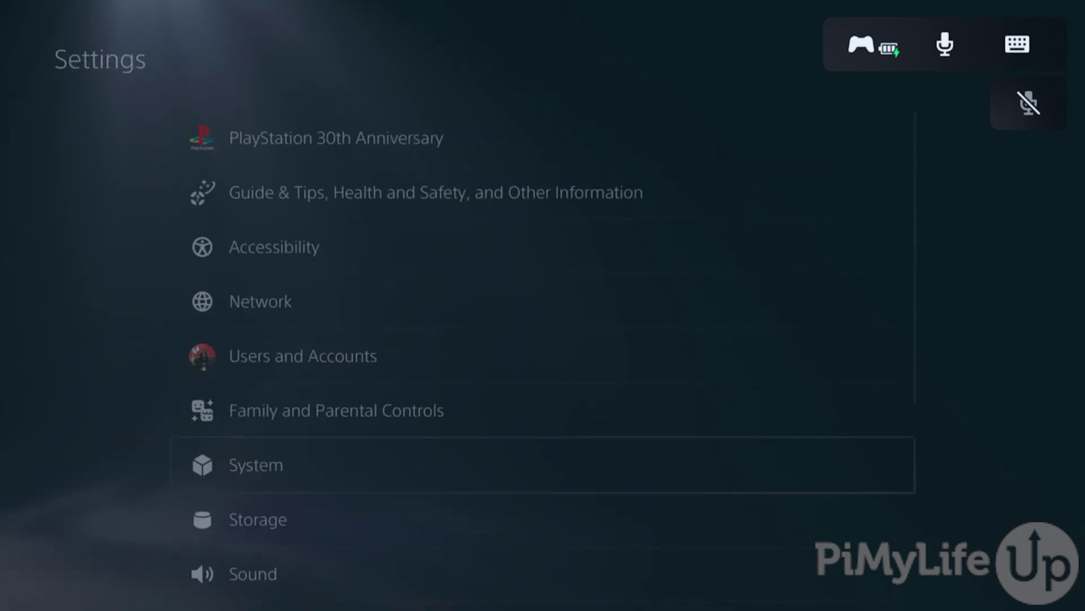
{"action": "key", "text": "Escape"}
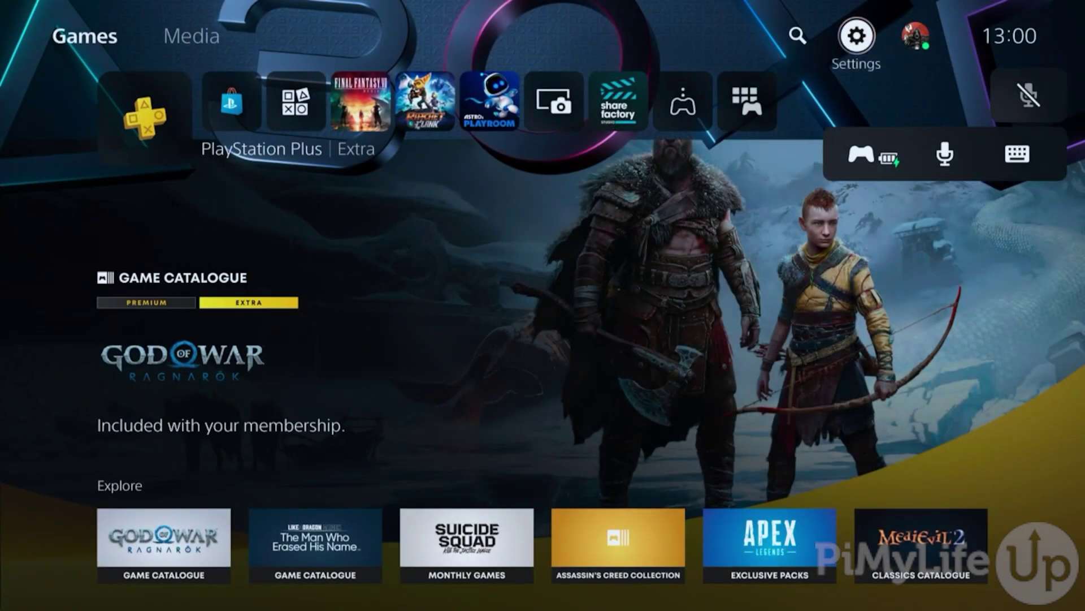
Step: Select Astro's Playroom among the games on the PS5 home screen and start it
{"action": "key", "text": "Left"}
{"action": "key", "text": "Down"}
{"action": "key", "text": "Right"}
{"action": "key", "text": "Right"}
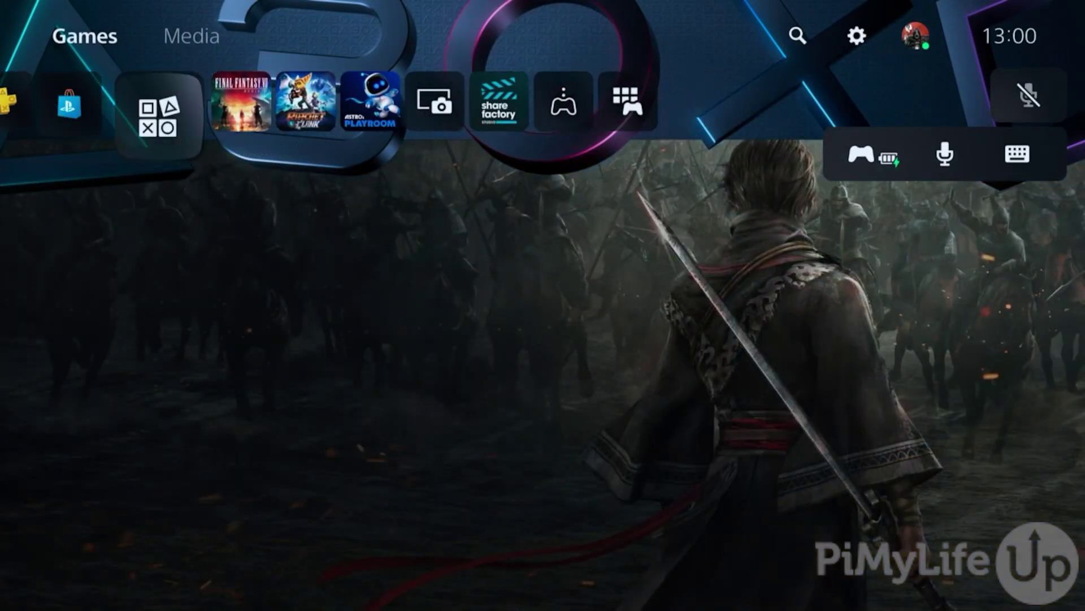
{"action": "key", "text": "Right"}
{"action": "key", "text": "Right"}
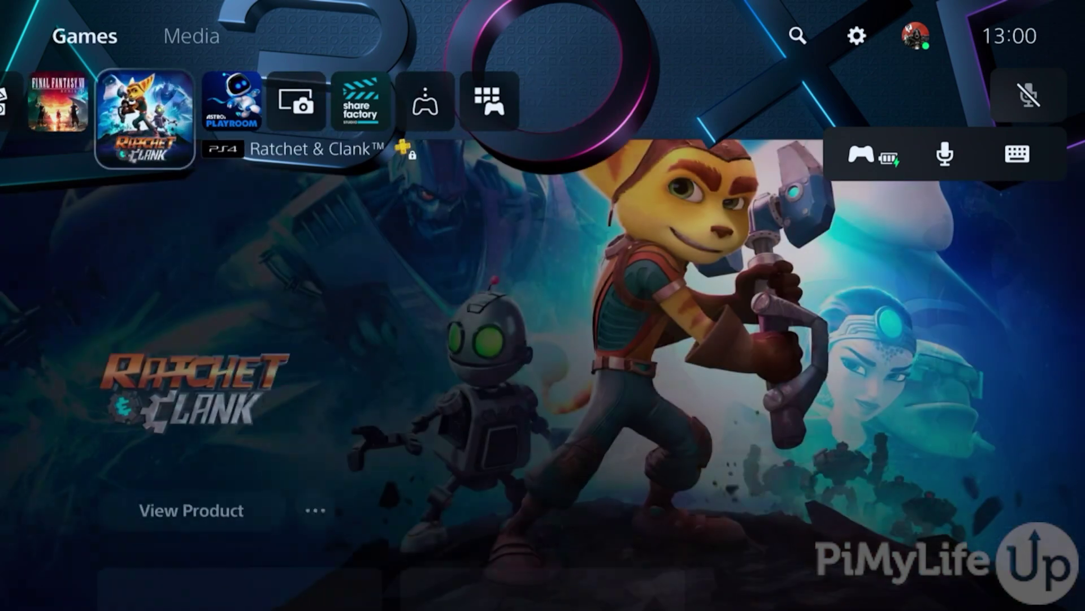
{"action": "key", "text": "Right"}
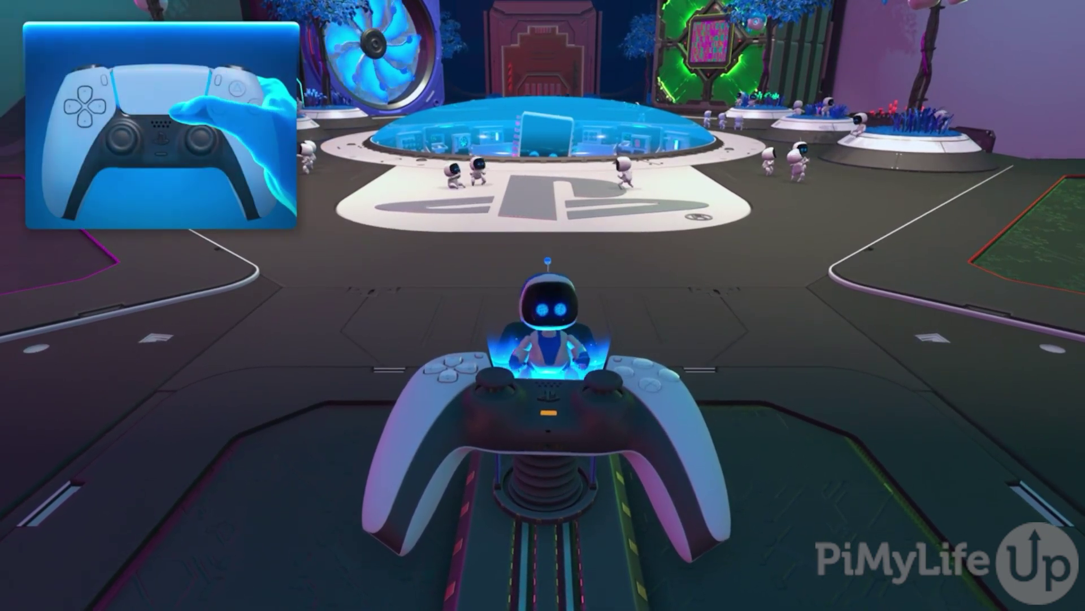
Step: Disconnect the Remote Play session from within the game, declining sleep mode for the console
{"action": "key", "text": "ctrl+q"}
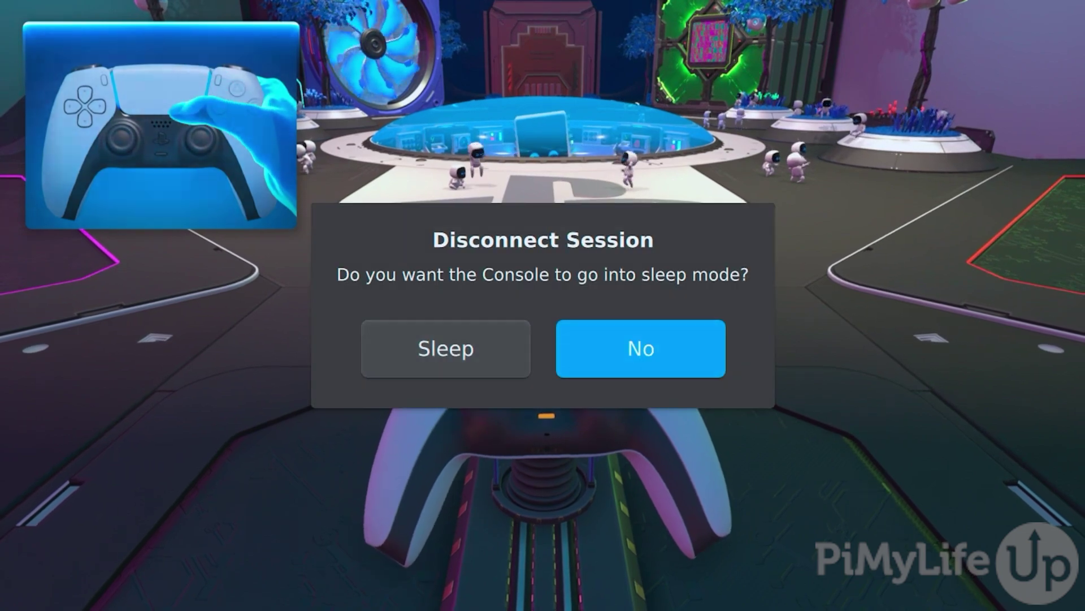
{"action": "key", "text": "Return"}
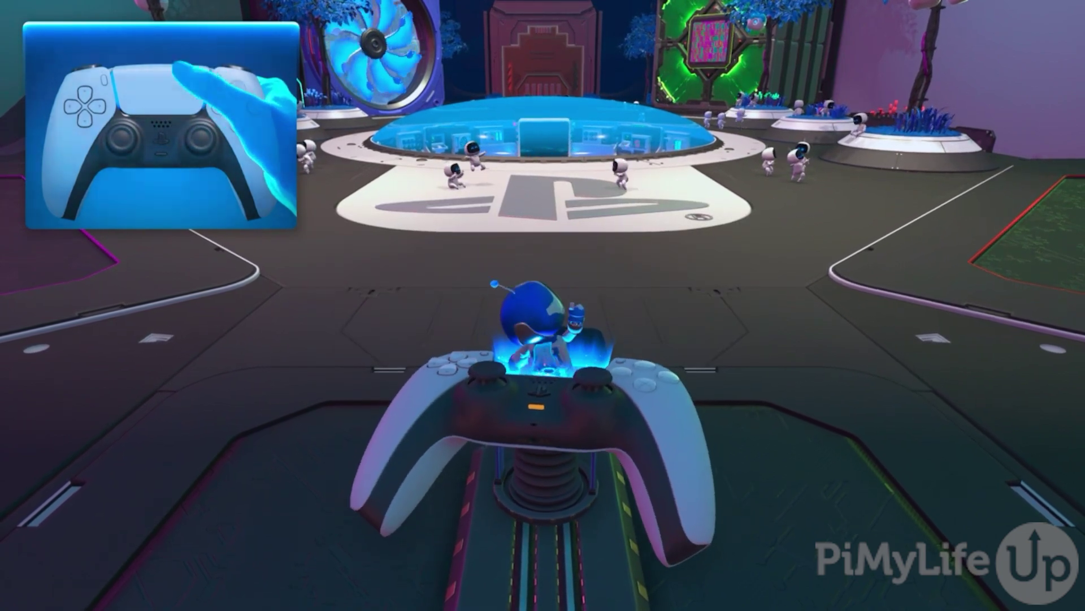